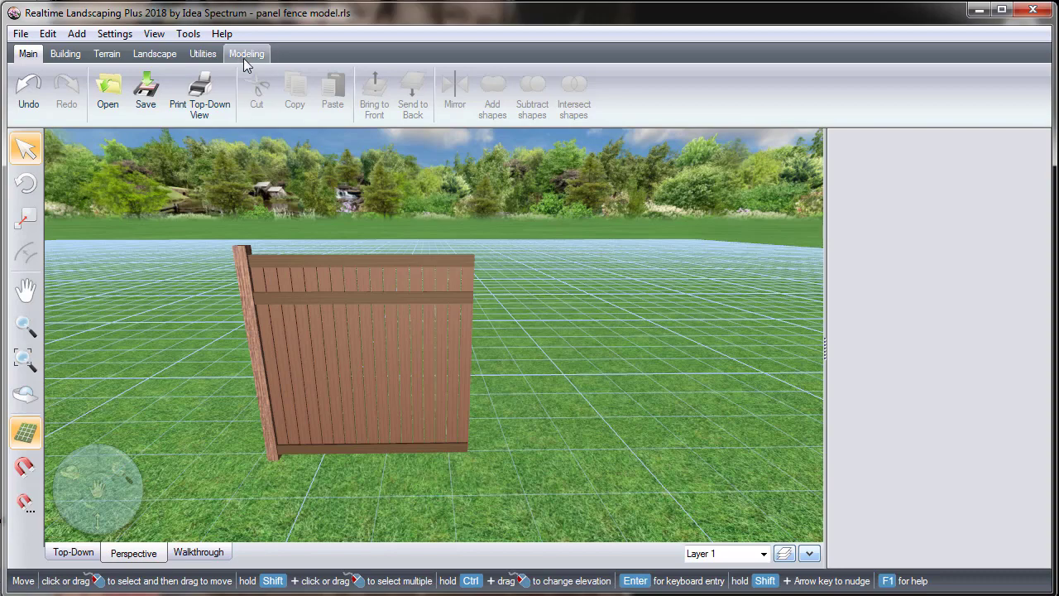
# Add a board part on the grass beside the existing fence panel.
pyautogui.click(245, 55)
pyautogui.click(340, 89)
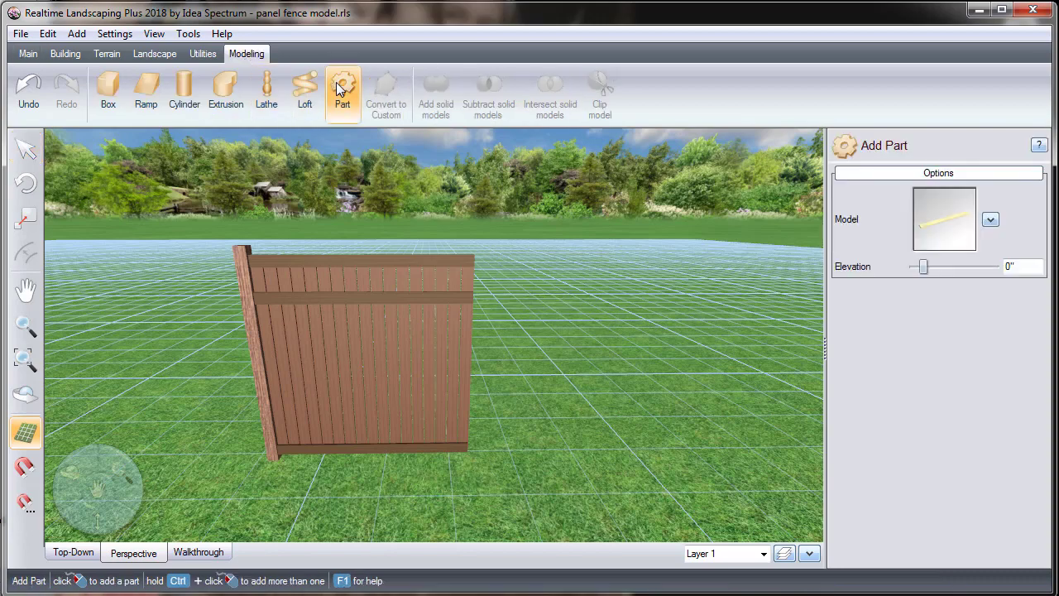
pyautogui.moveTo(538, 377); pyautogui.dragTo(300, 402, button='middle')
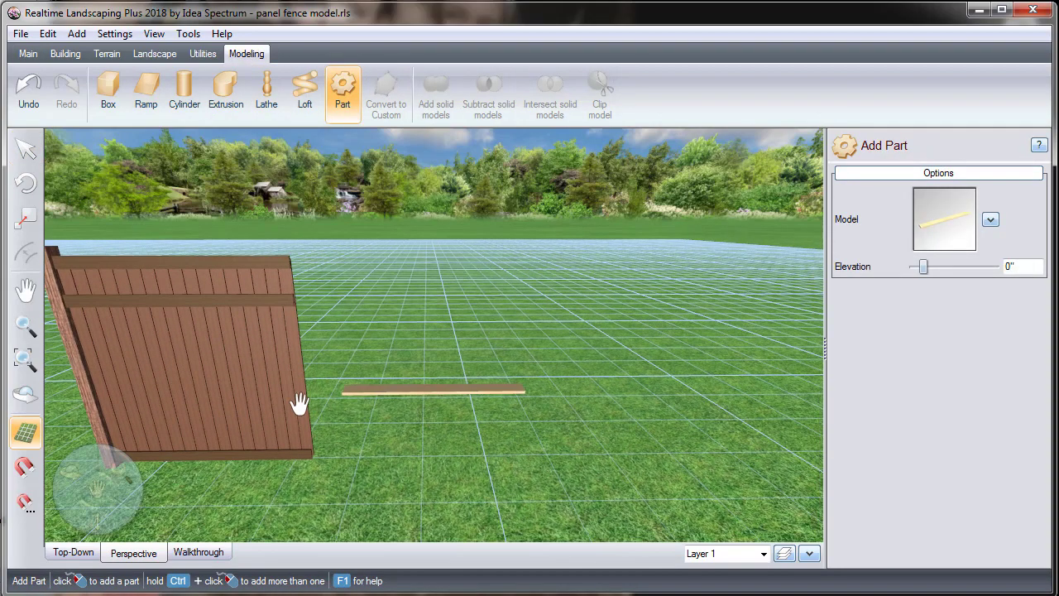
pyautogui.click(472, 447)
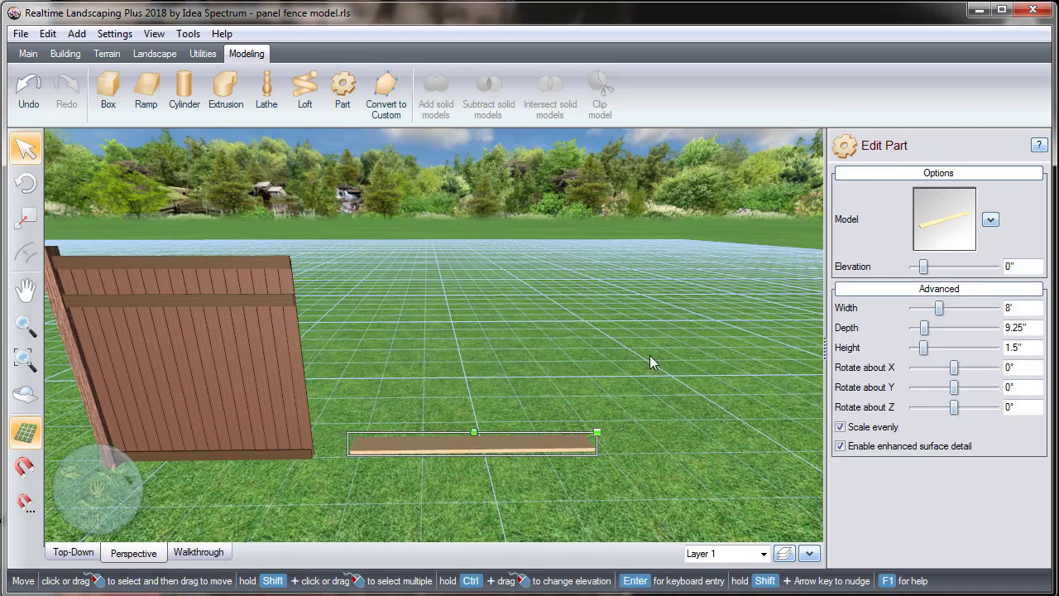
# Change the selected part's model to Board - 2x6x4.
pyautogui.click(926, 230)
pyautogui.moveTo(759, 348); pyautogui.dragTo(712, 549)
pyautogui.scroll(-3, 677, 481)
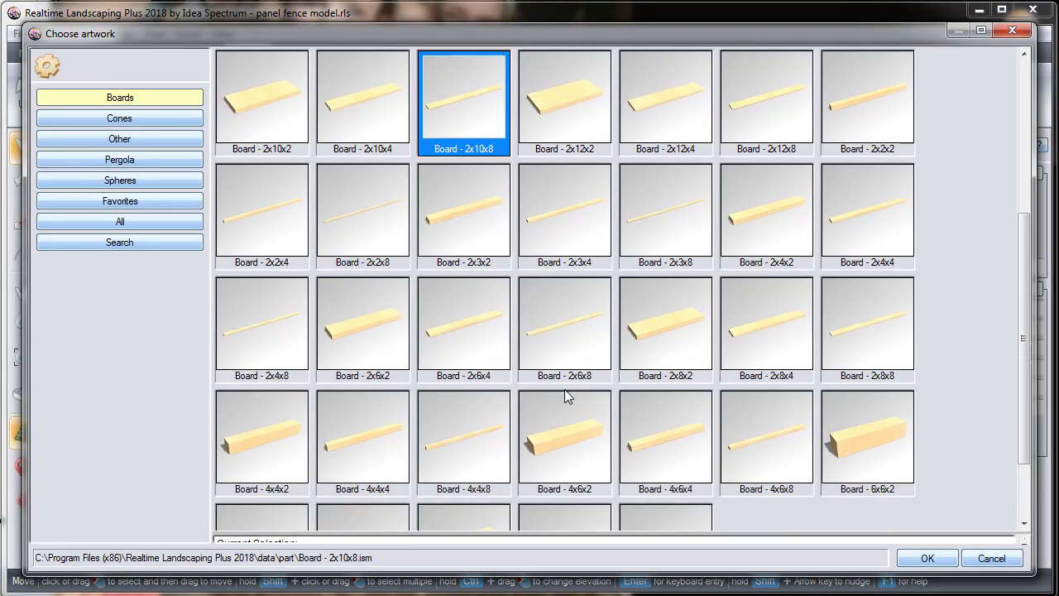
pyautogui.click(493, 354)
pyautogui.click(928, 558)
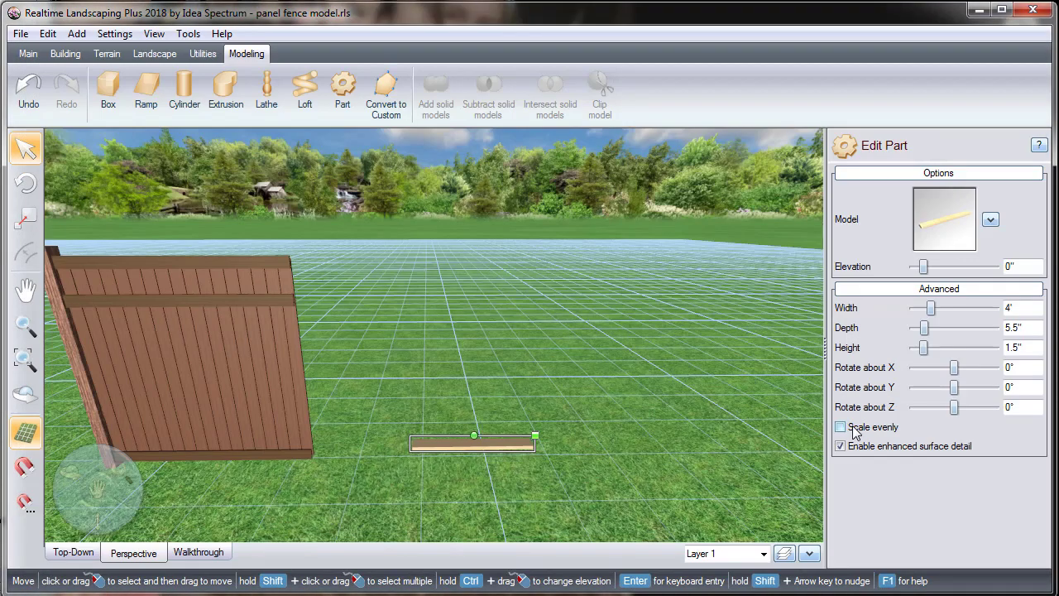
# Turn off even scaling for the board and set its width to 4", depth to 6' and height to 0.75".
pyautogui.click(1032, 307)
pyautogui.press('BackSpace')
pyautogui.write("'")
pyautogui.press('Tab')
pyautogui.write("6'")
pyautogui.press('Tab')
pyautogui.write('0')
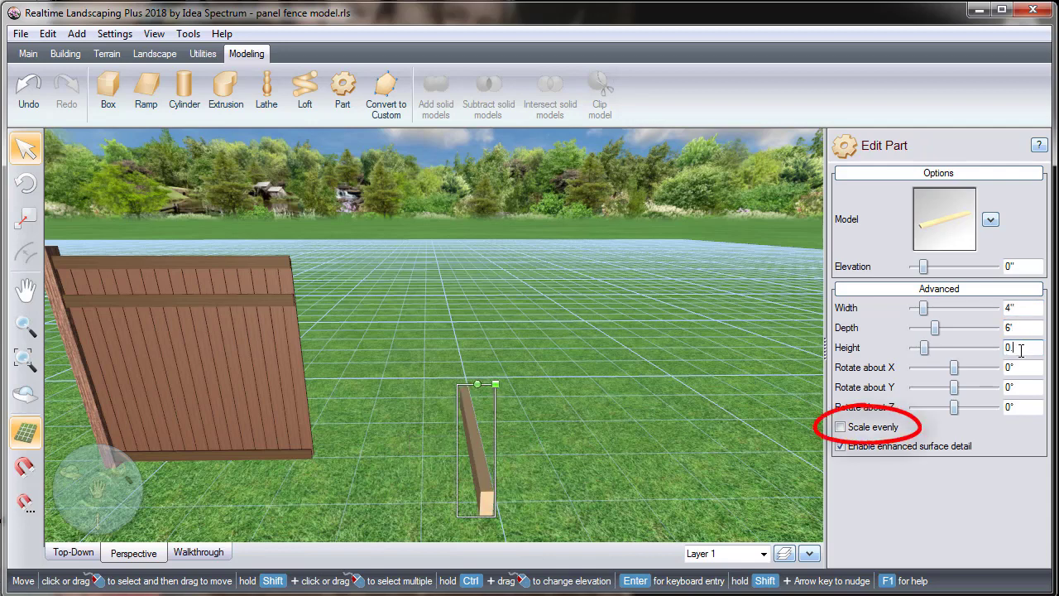
pyautogui.write('.75"')
pyautogui.press('Tab')
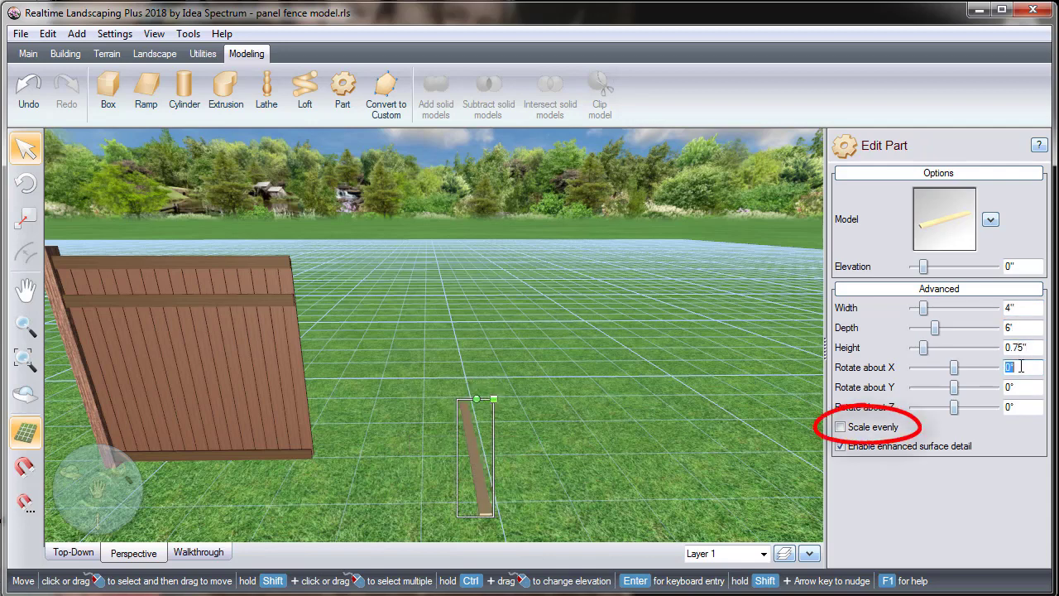
# Rotate the board 90° about Z and 90° about Y, and set its elevation to 6'-2".
pyautogui.click(1018, 405)
pyautogui.press('Tab')
pyautogui.click(1010, 386)
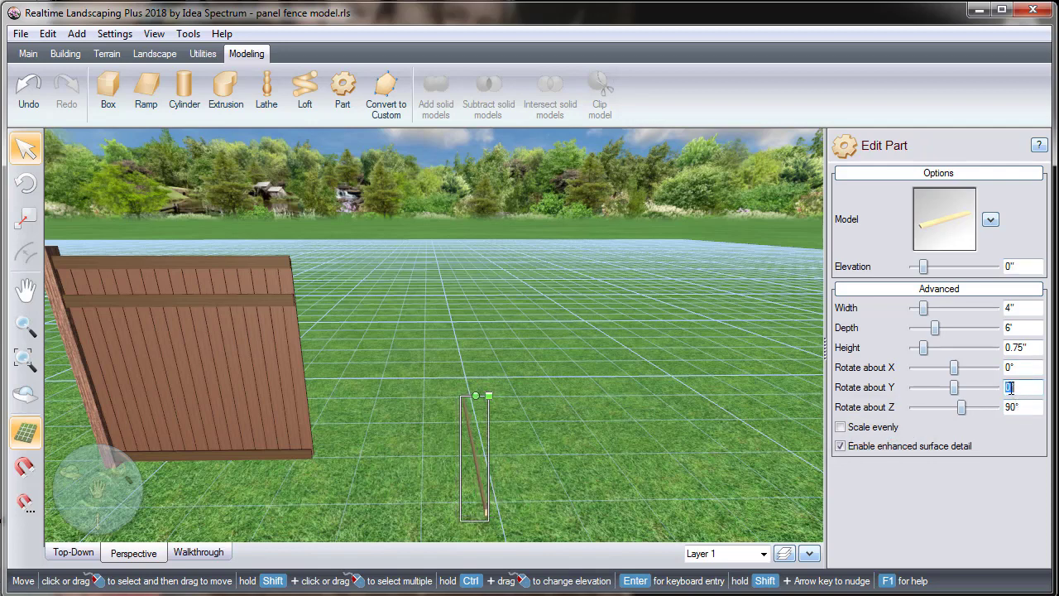
pyautogui.write('90')
pyautogui.press('Tab')
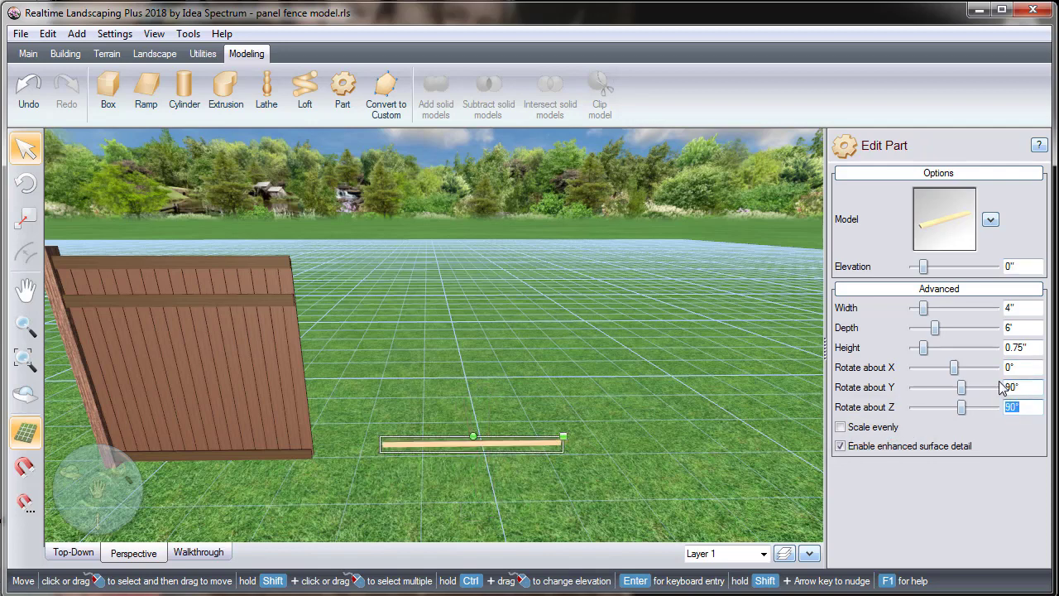
pyautogui.click(1022, 266)
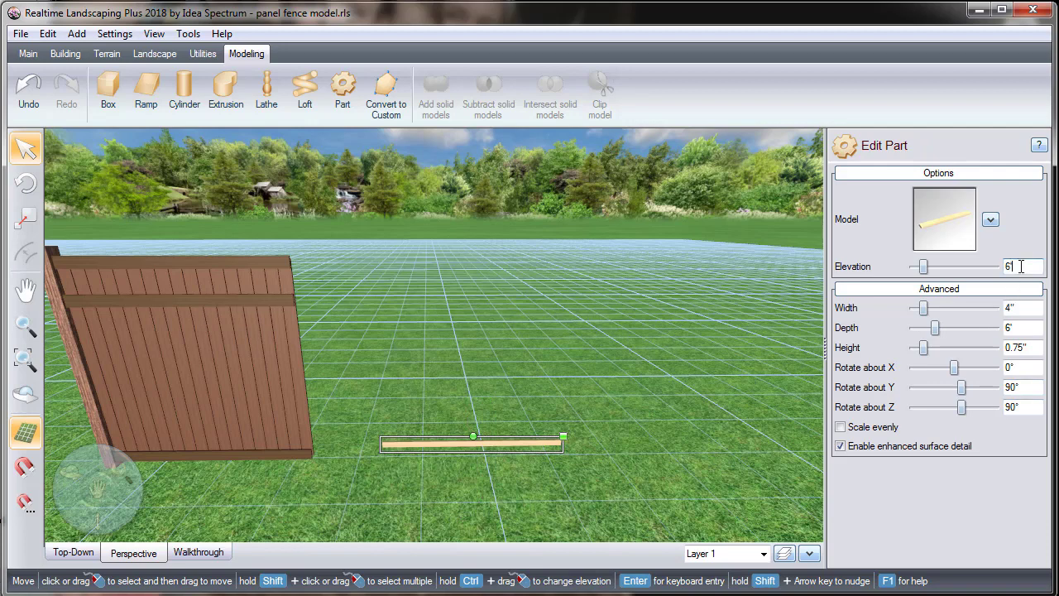
pyautogui.press('Tab')
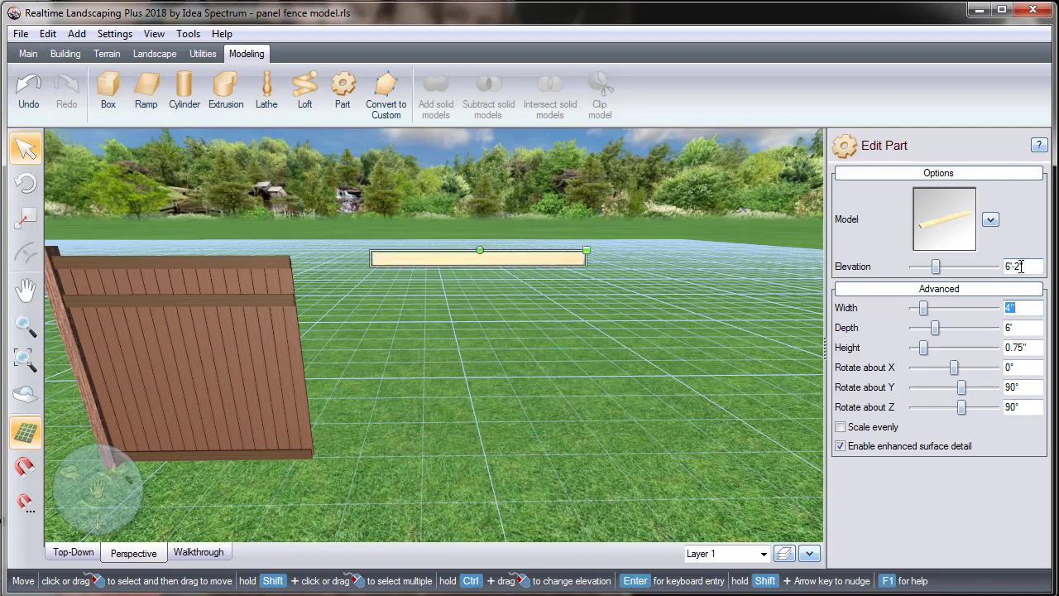
# Add a box between the fence panel and the board as a post, sized 4" wide, 4" long and 6'-6" high.
pyautogui.click(110, 108)
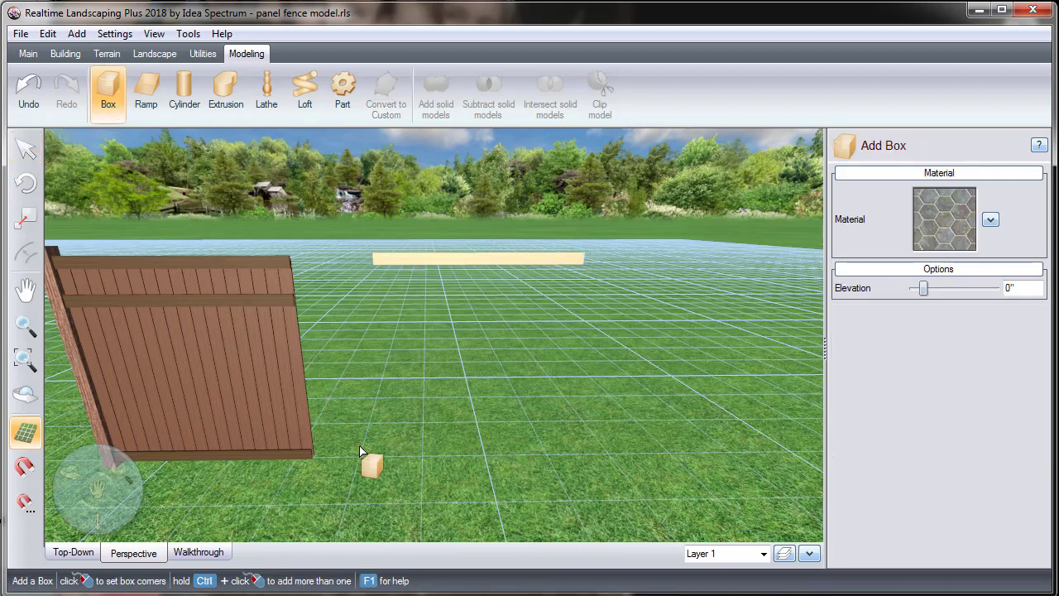
pyautogui.click(377, 464)
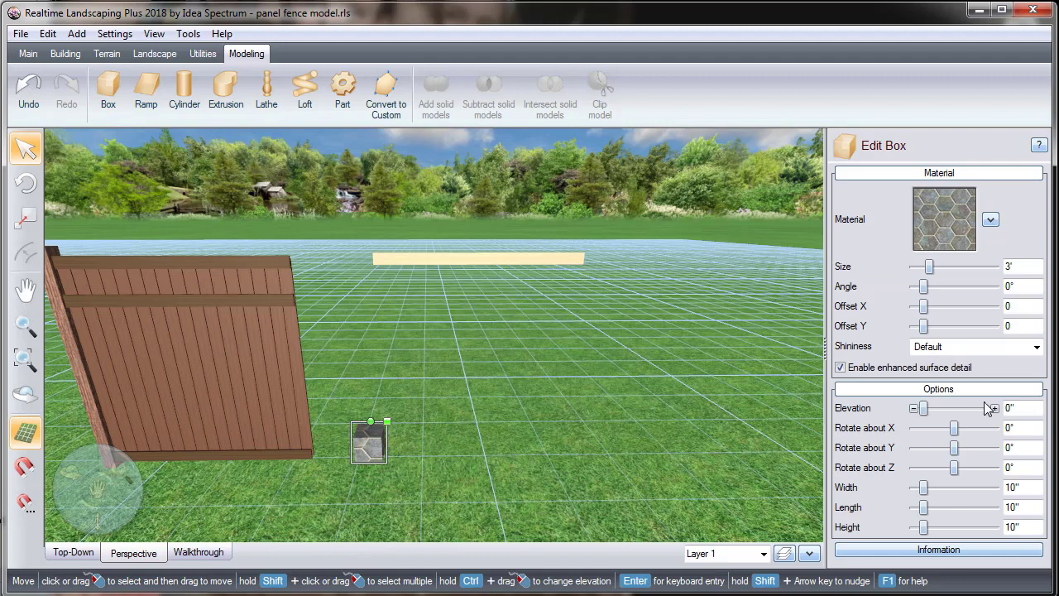
pyautogui.doubleClick(1037, 488)
pyautogui.write('4')
pyautogui.press('Tab')
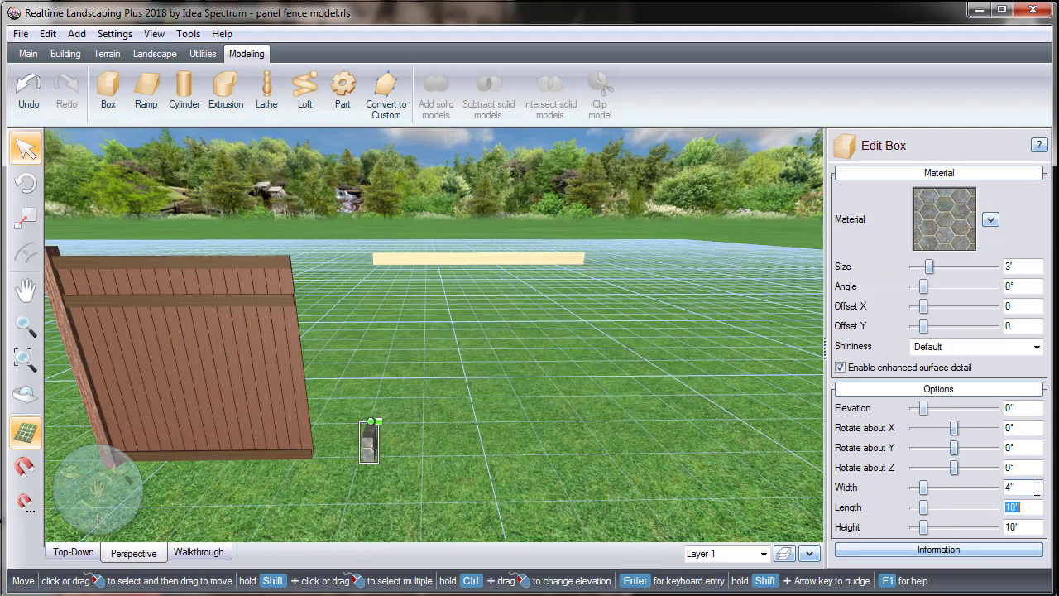
pyautogui.write('4')
pyautogui.press('Tab')
pyautogui.write("6'")
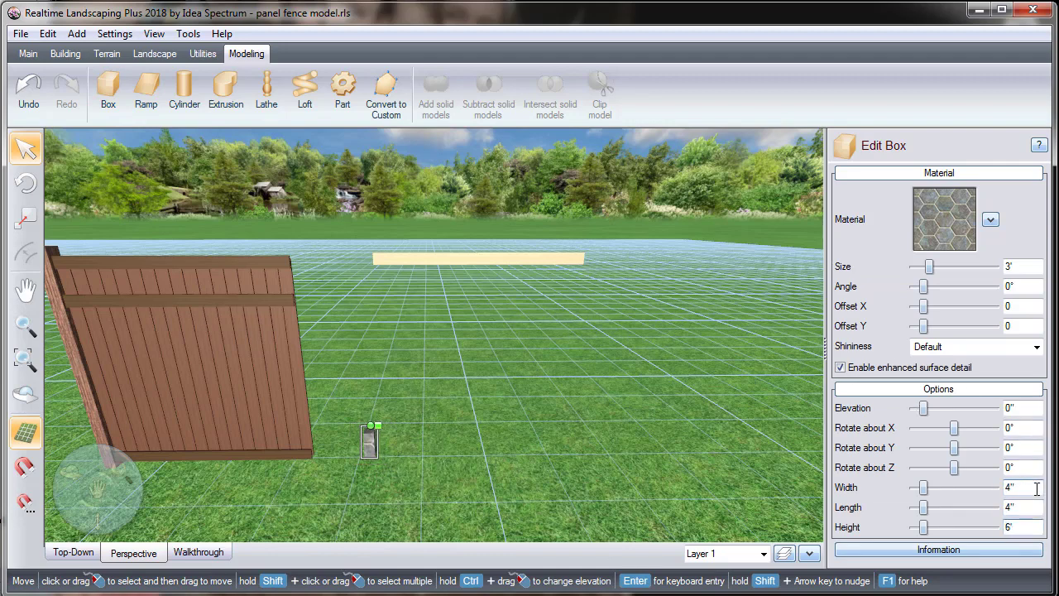
pyautogui.write('-6')
pyautogui.press('Tab')
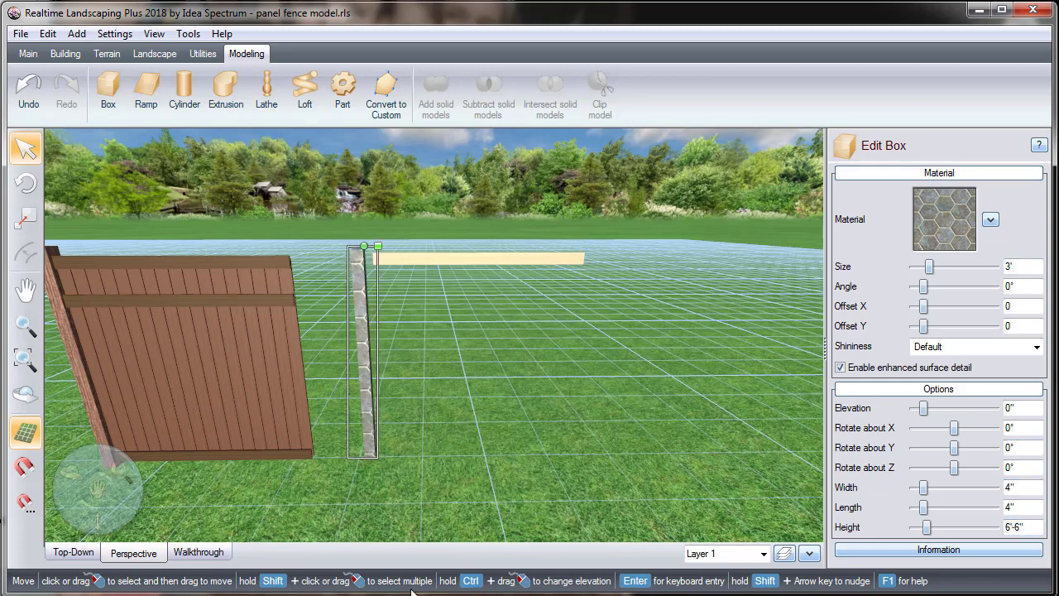
# In the top-down view, move the post onto the grid intersection and butt the raised board's end against its side.
pyautogui.click(54, 554)
pyautogui.press('z')
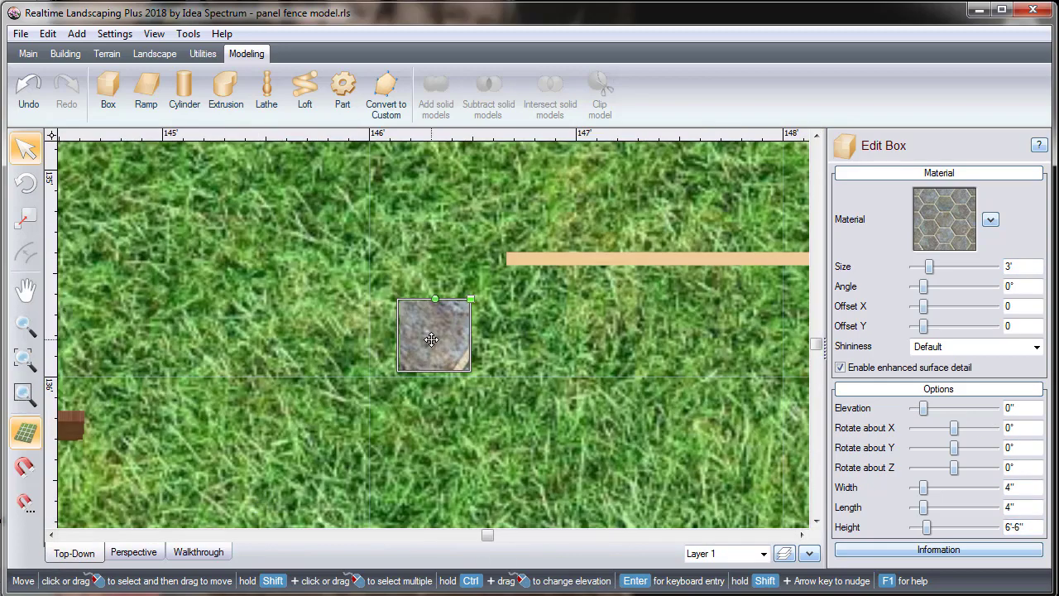
pyautogui.moveTo(455, 328); pyautogui.dragTo(394, 369)
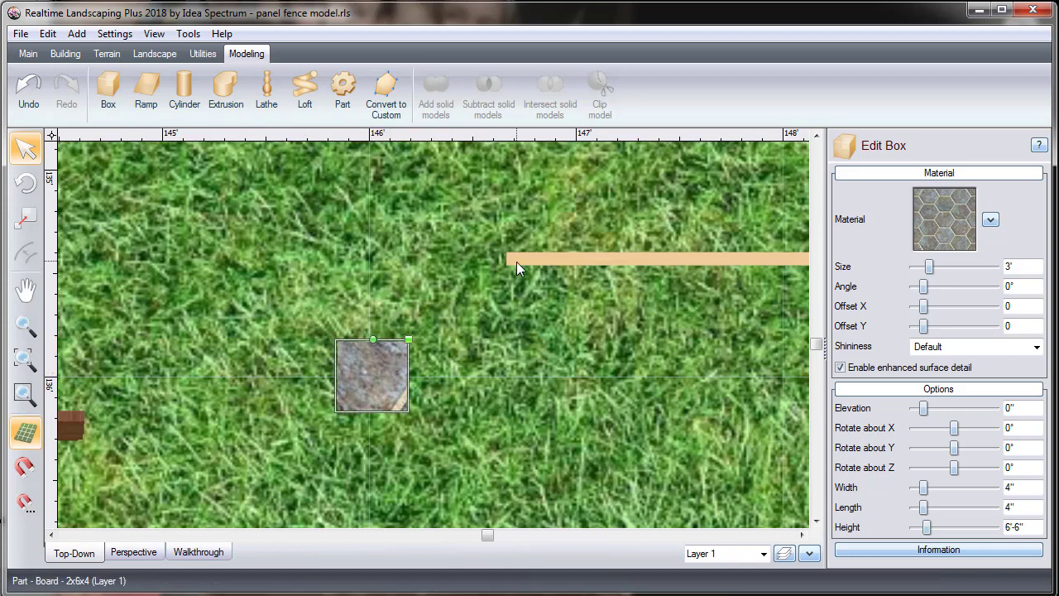
pyautogui.moveTo(516, 261); pyautogui.dragTo(414, 376)
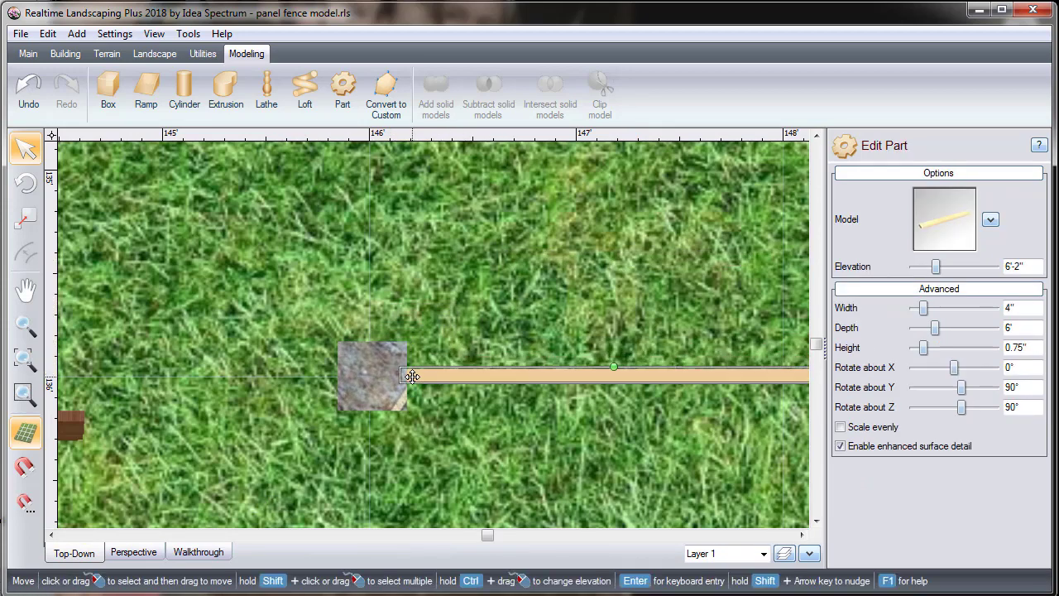
# Paste copies of the top rail and place them against the post as middle and bottom rails, with the bottom one at 4" elevation.
pyautogui.click(133, 553)
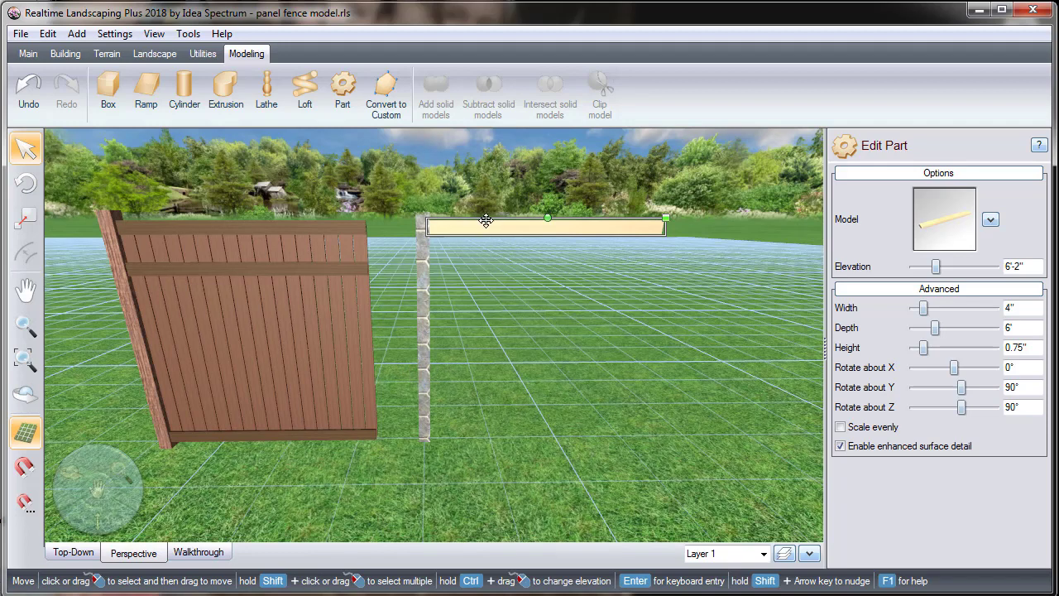
pyautogui.hotkey('ctrl', 'v')
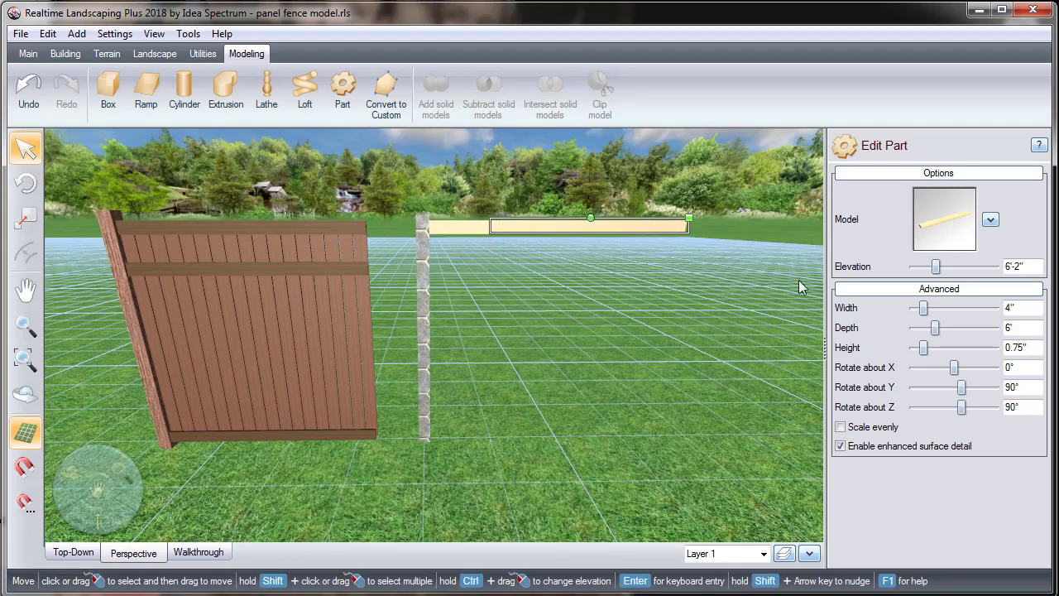
pyautogui.click(1018, 267)
pyautogui.write('4"')
pyautogui.press('Tab')
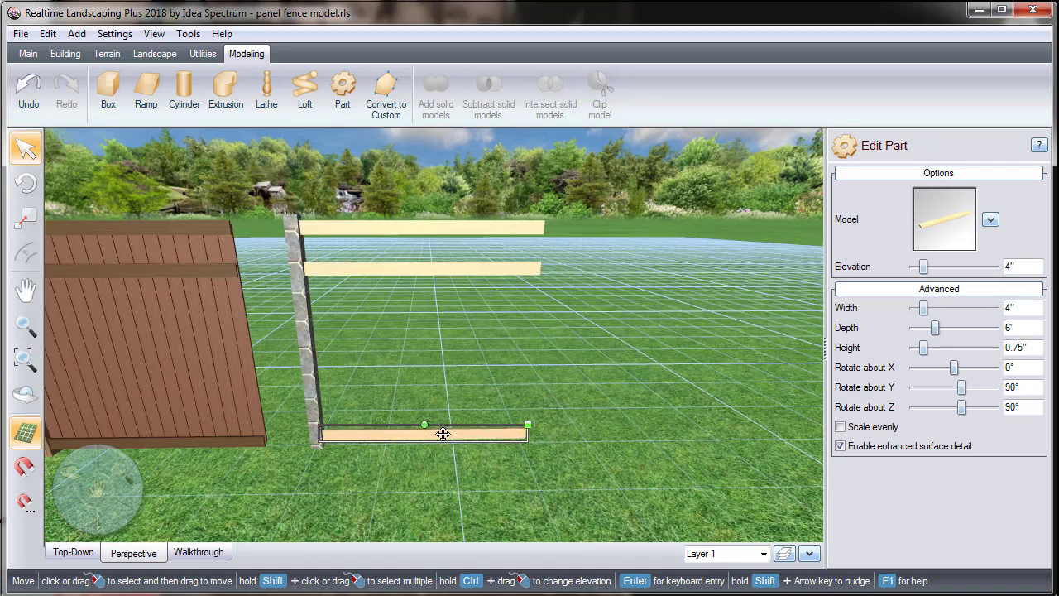
# Paste a copy of the bottom rail, raise it to 3'-3" elevation and stand it upright with a 90° rotation about X.
pyautogui.hotkey('ctrl', 'v')
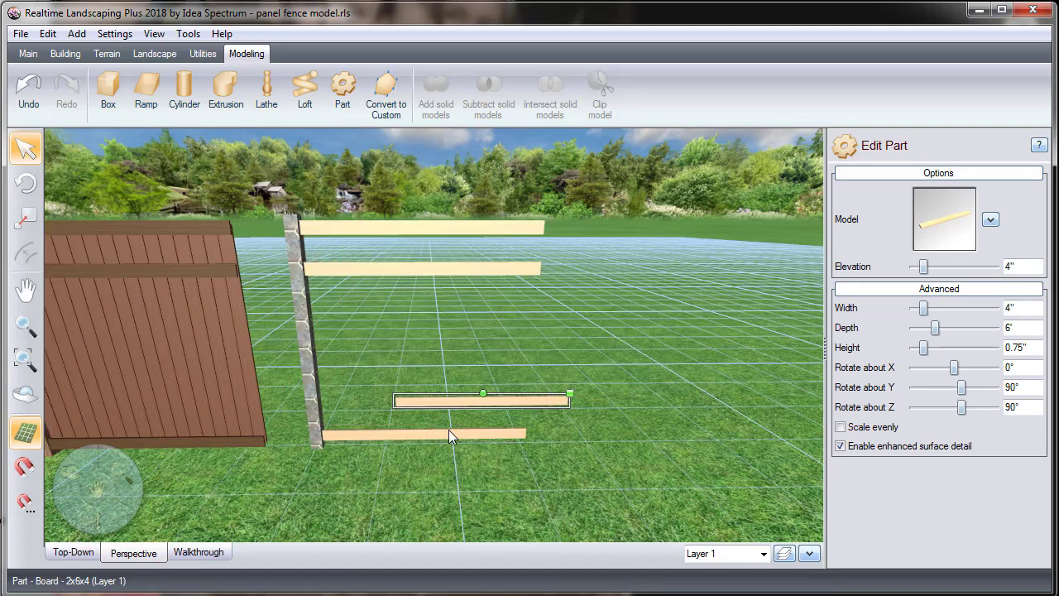
pyautogui.click(1033, 267)
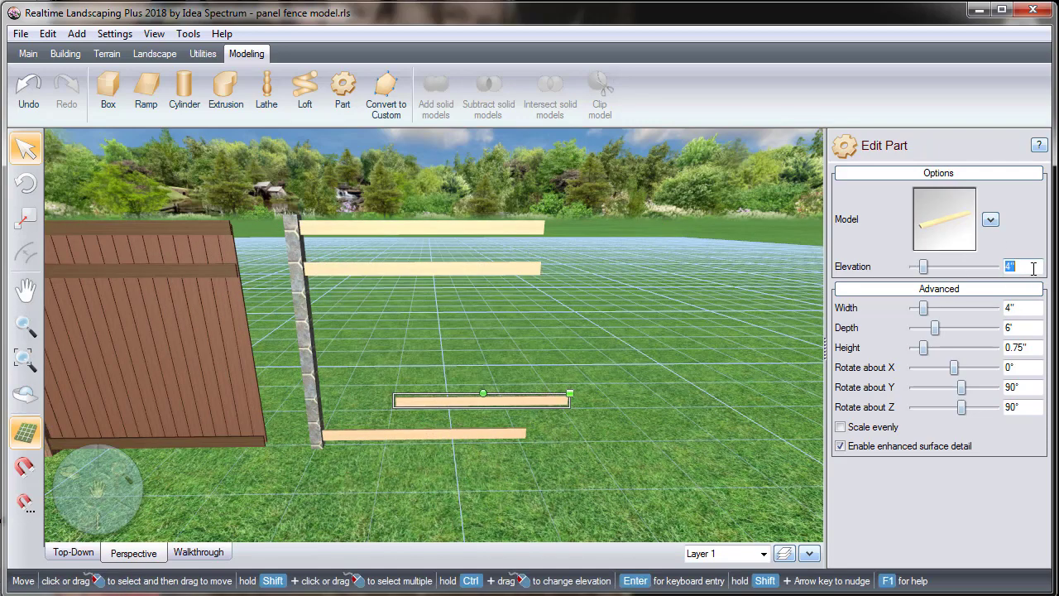
pyautogui.write('3')
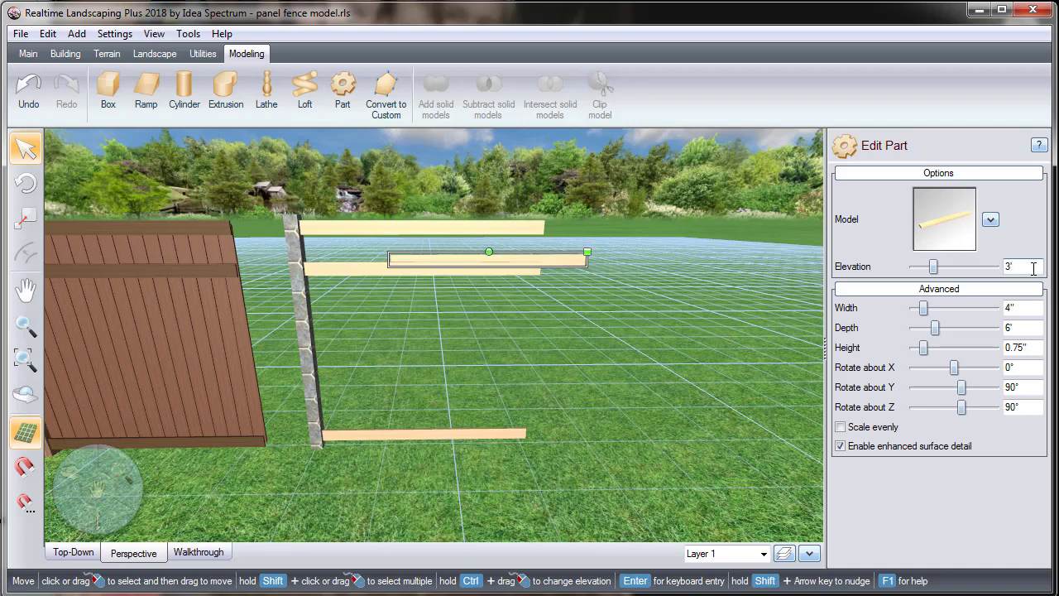
pyautogui.write('\'3"')
pyautogui.press('Tab')
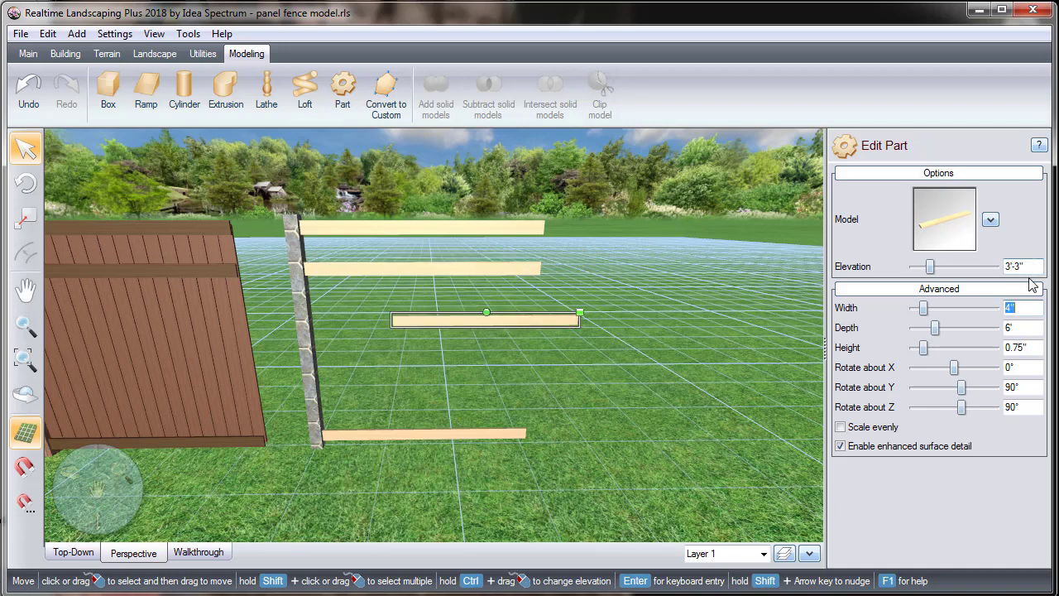
pyautogui.click(1023, 367)
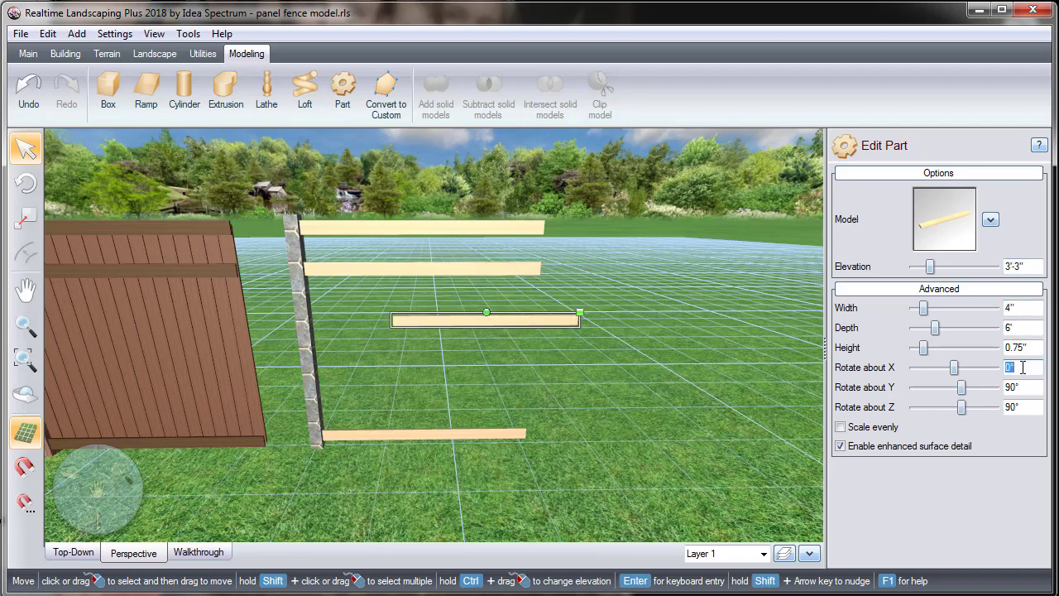
pyautogui.write('90')
pyautogui.press('Tab')
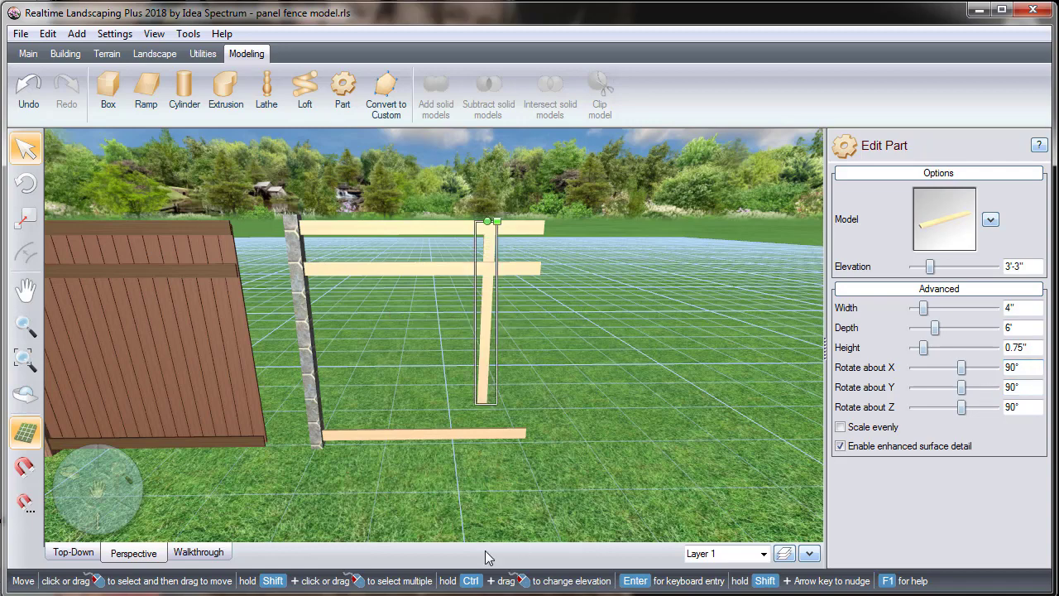
# In the top-down view, place the upright board at the rails' free end and a copy of it against the post.
pyautogui.click(72, 552)
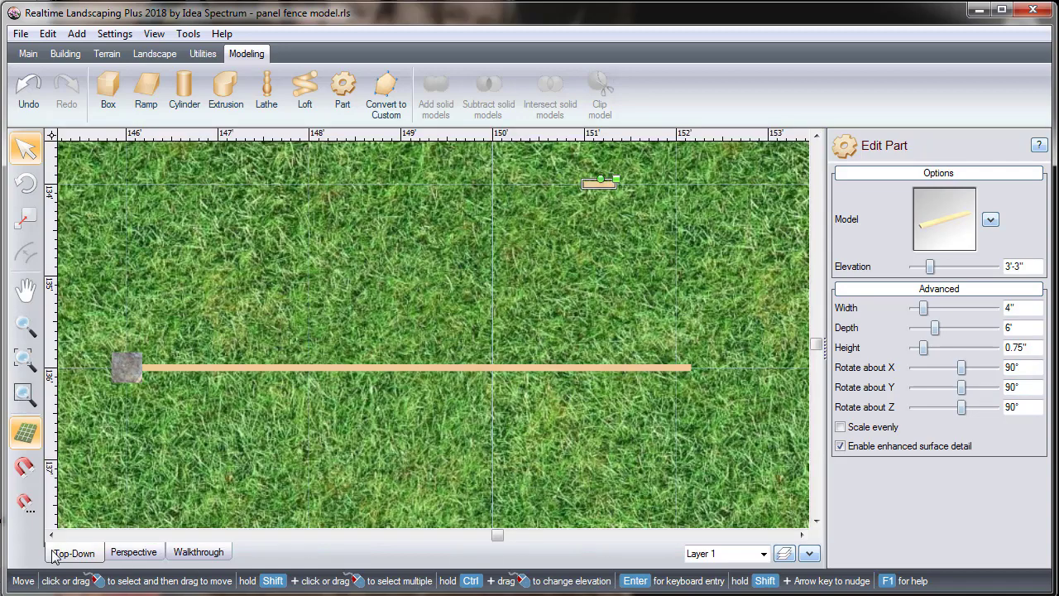
pyautogui.moveTo(595, 183); pyautogui.dragTo(671, 365)
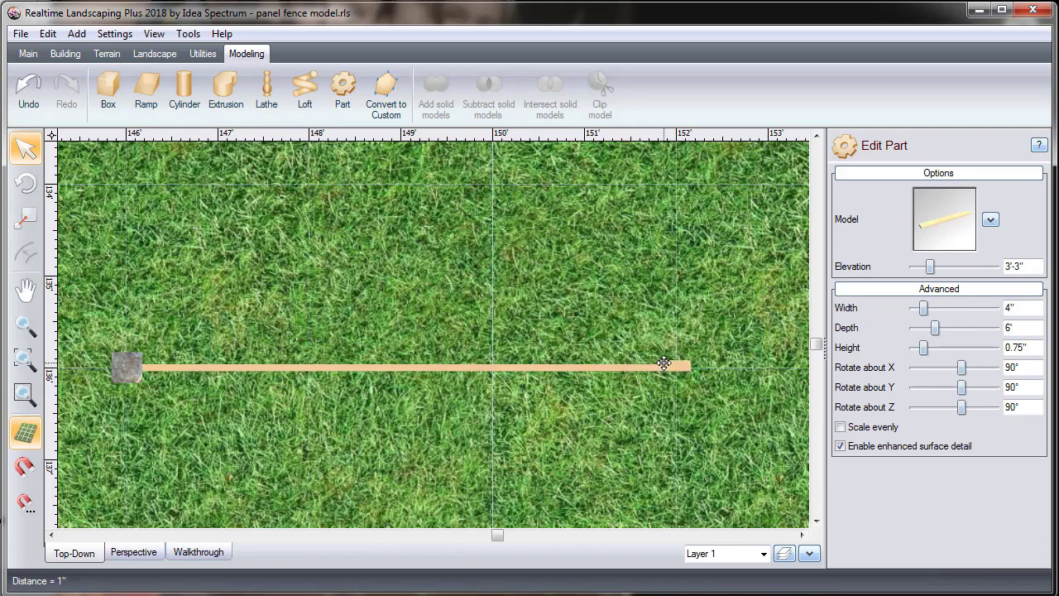
pyautogui.scroll(-1, 664, 358)
pyautogui.moveTo(792, 202)
pyautogui.mouseDown()
pyautogui.moveTo(321, 336)
pyautogui.moveTo(188, 357)
pyautogui.mouseUp()
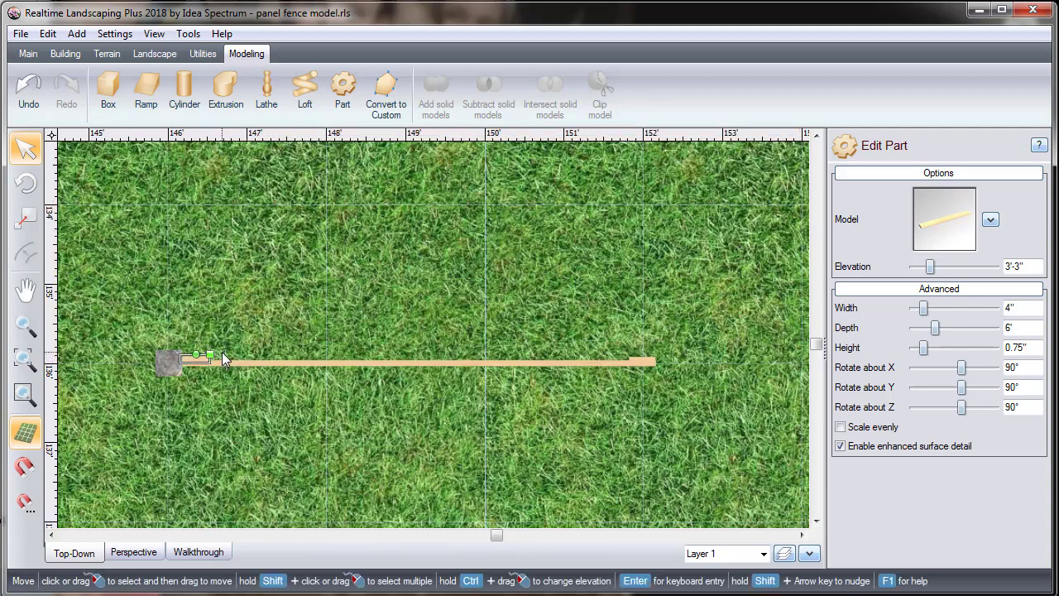
# Place another copy of the upright board against the rails near the middle of their length.
pyautogui.click(133, 552)
pyautogui.moveTo(365, 402); pyautogui.dragTo(367, 318, button='middle')
pyautogui.hotkey('ctrl', 'z')
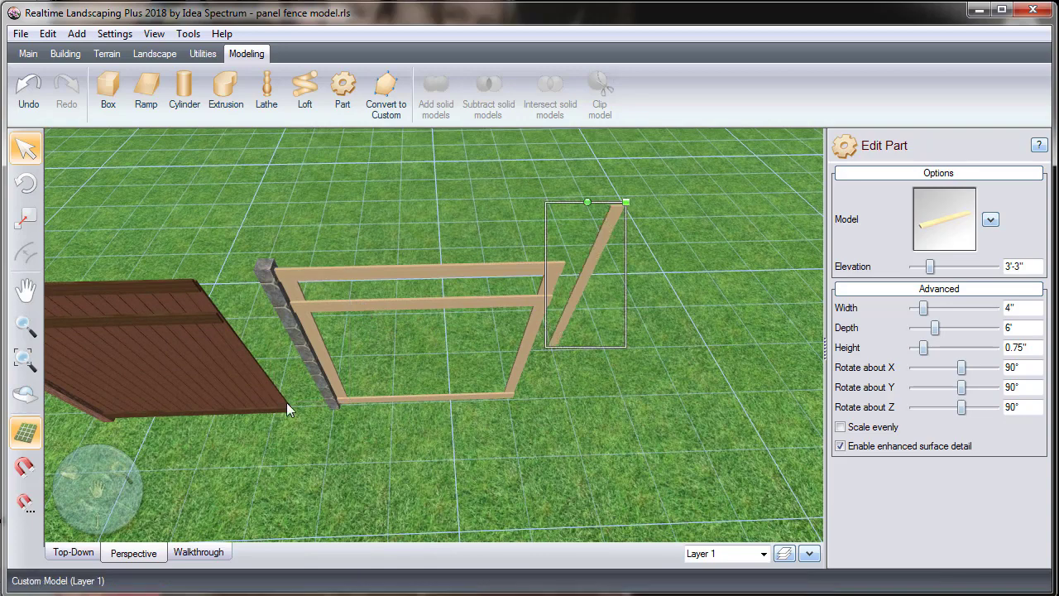
pyautogui.click(95, 554)
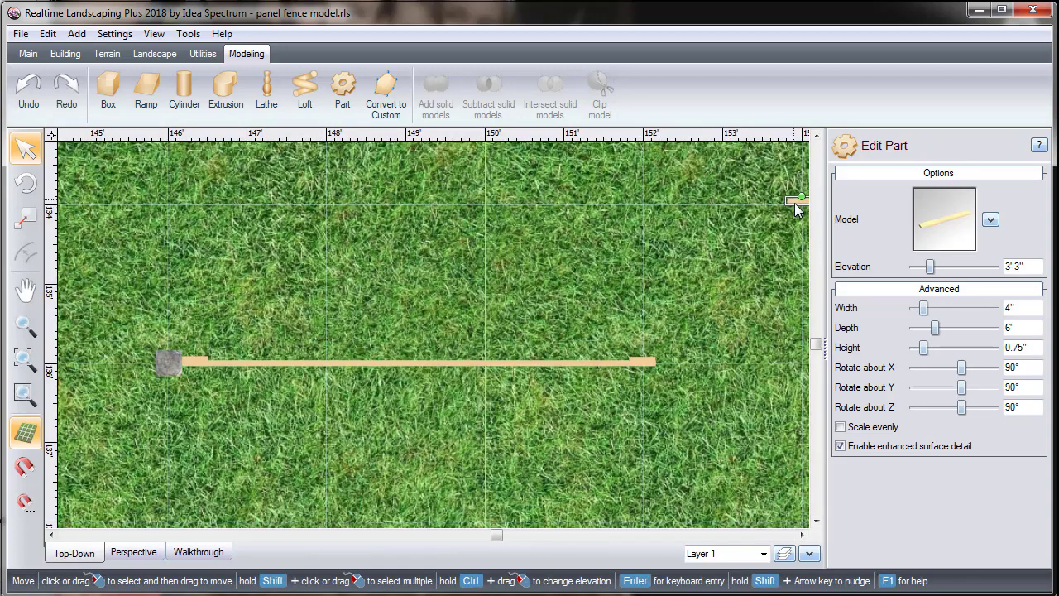
pyautogui.moveTo(715, 224); pyautogui.dragTo(578, 241, button='middle')
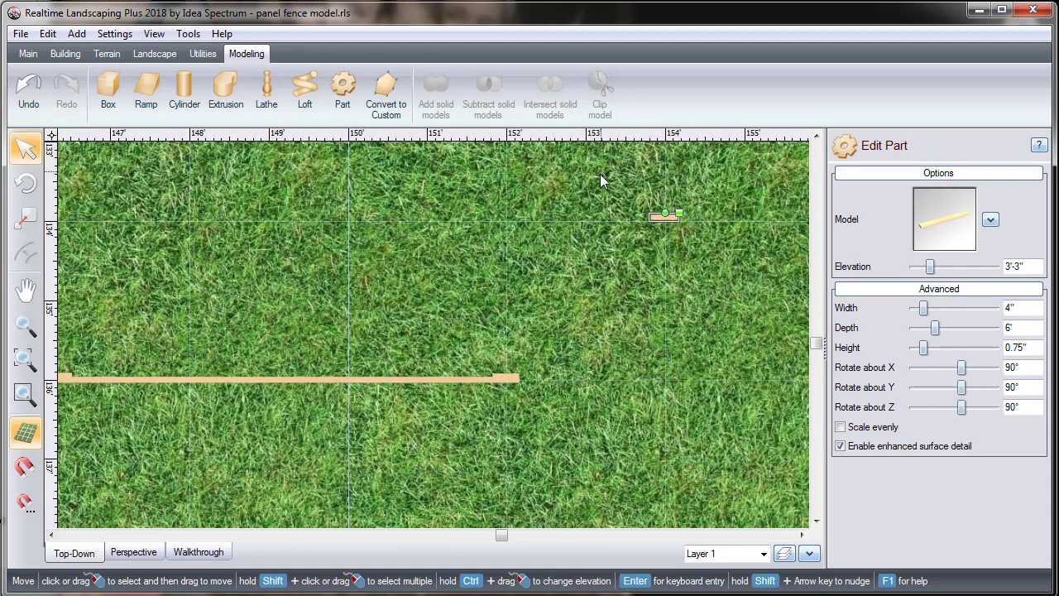
pyautogui.moveTo(600, 170); pyautogui.dragTo(722, 289)
pyautogui.moveTo(663, 217); pyautogui.dragTo(252, 375)
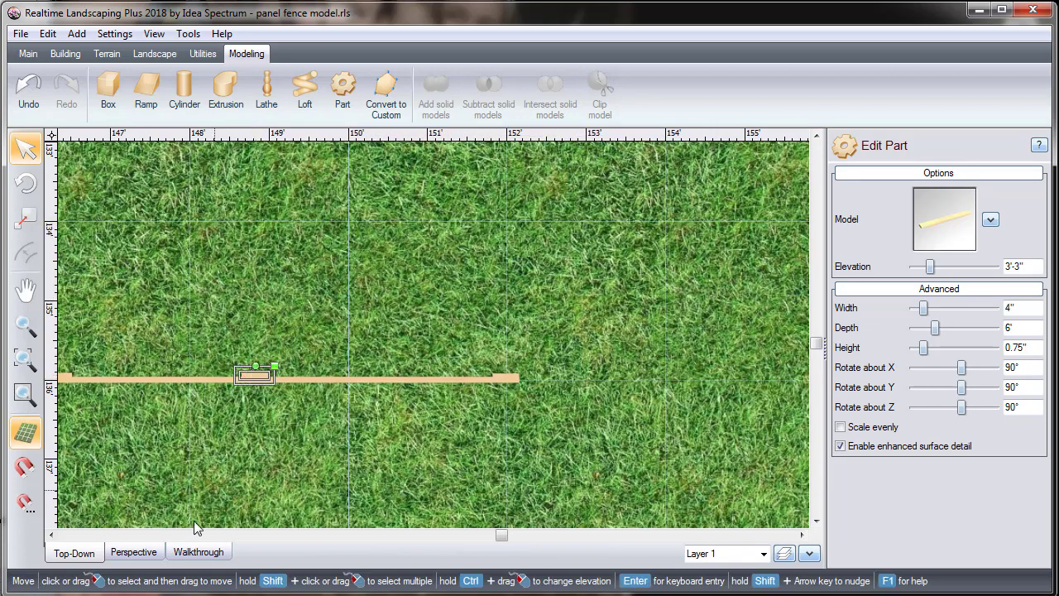
# In the perspective view, select the three upright boards and distribute them horizontally between the post and the rails' free end.
pyautogui.click(134, 552)
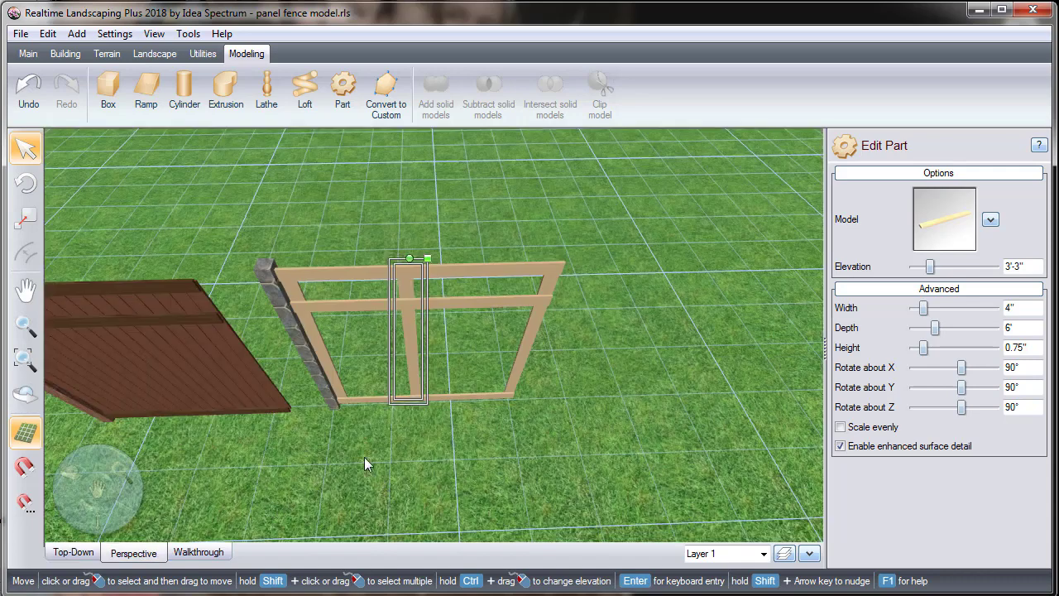
pyautogui.keyDown('shift'); pyautogui.click(316, 343); pyautogui.keyUp('shift')
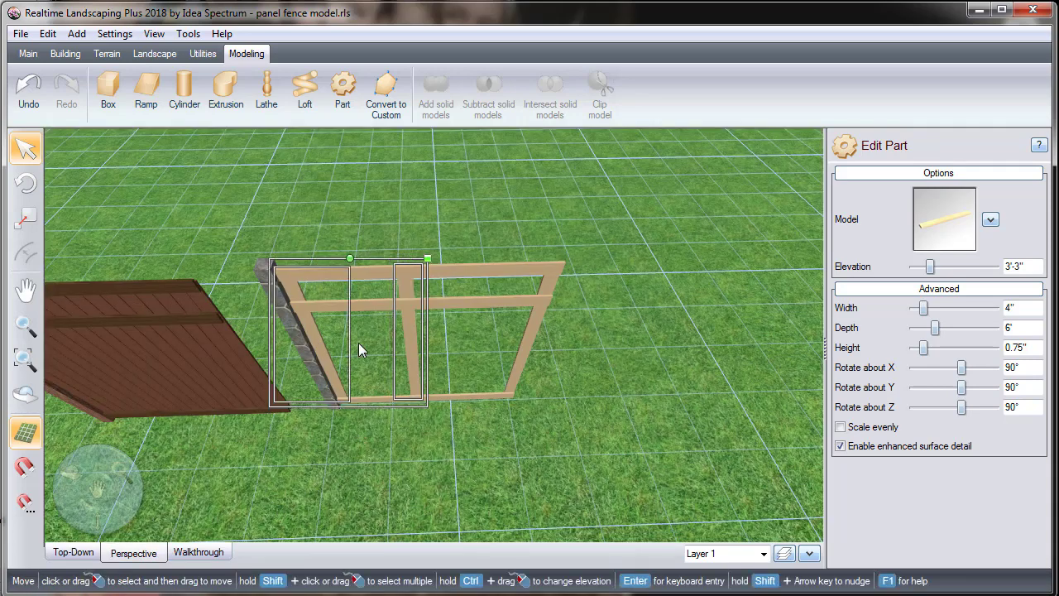
pyautogui.keyDown('shift'); pyautogui.click(517, 357); pyautogui.keyUp('shift')
pyautogui.moveTo(518, 357); pyautogui.dragTo(502, 260, button='right')
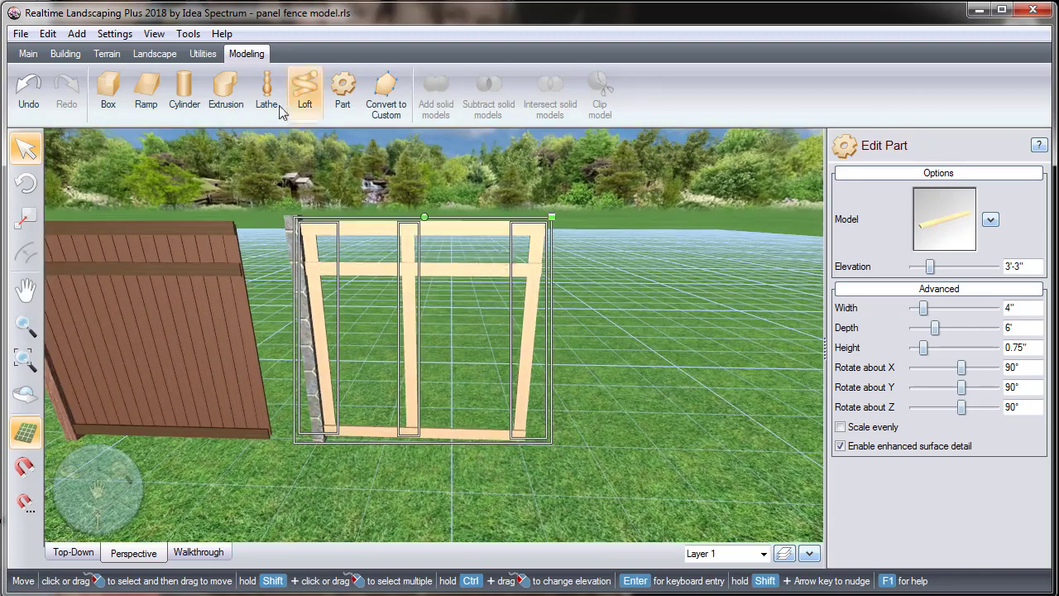
pyautogui.click(39, 34)
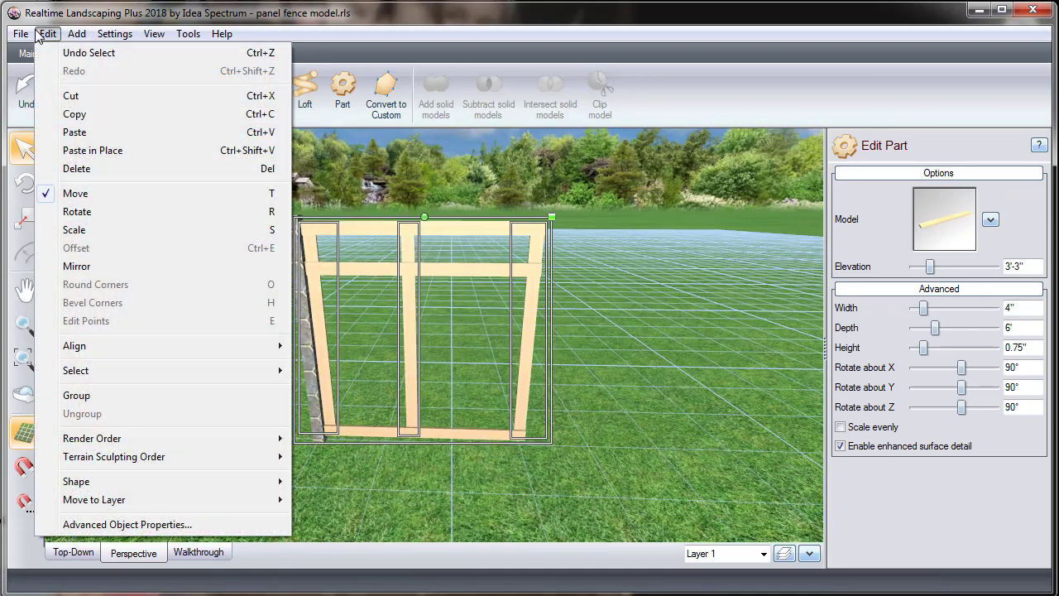
pyautogui.moveTo(83, 351)
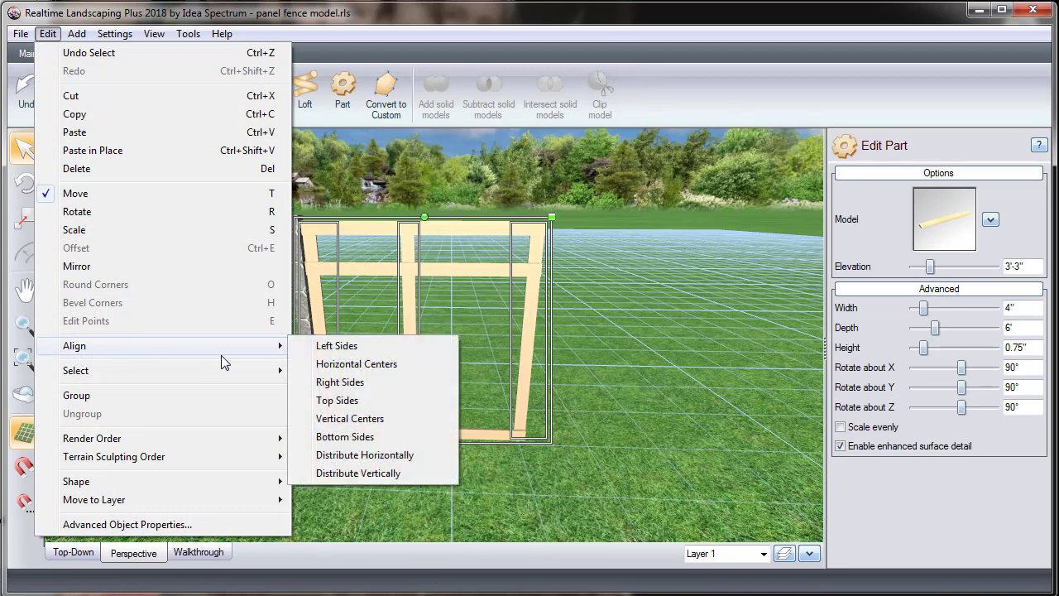
pyautogui.click(346, 455)
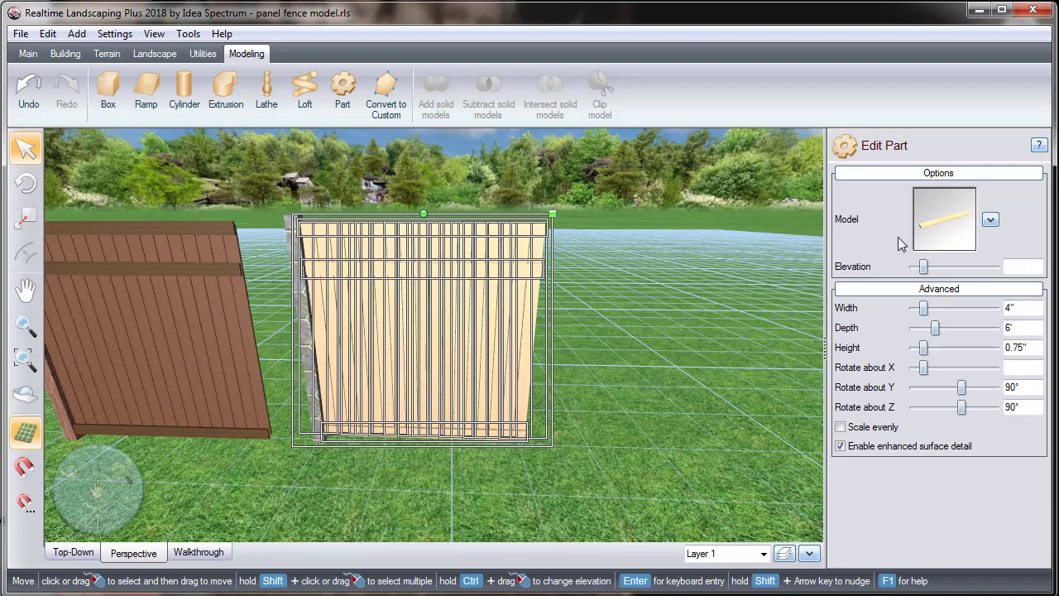
# Replace the texture of the selected boards and rails with Composite8 from the Deck & Fence materials.
pyautogui.click(991, 219)
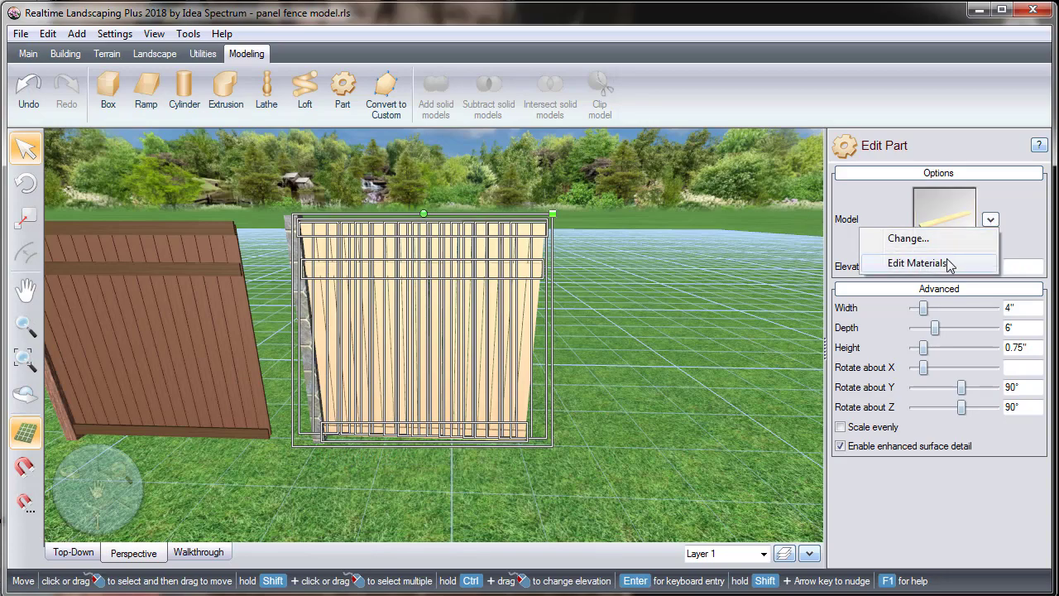
pyautogui.click(917, 264)
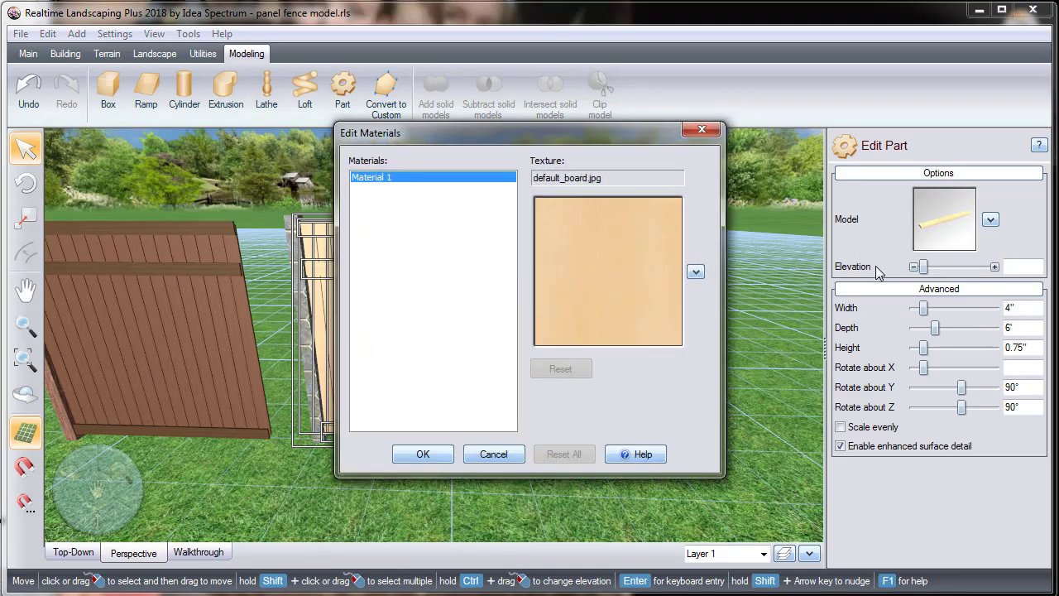
pyautogui.click(625, 269)
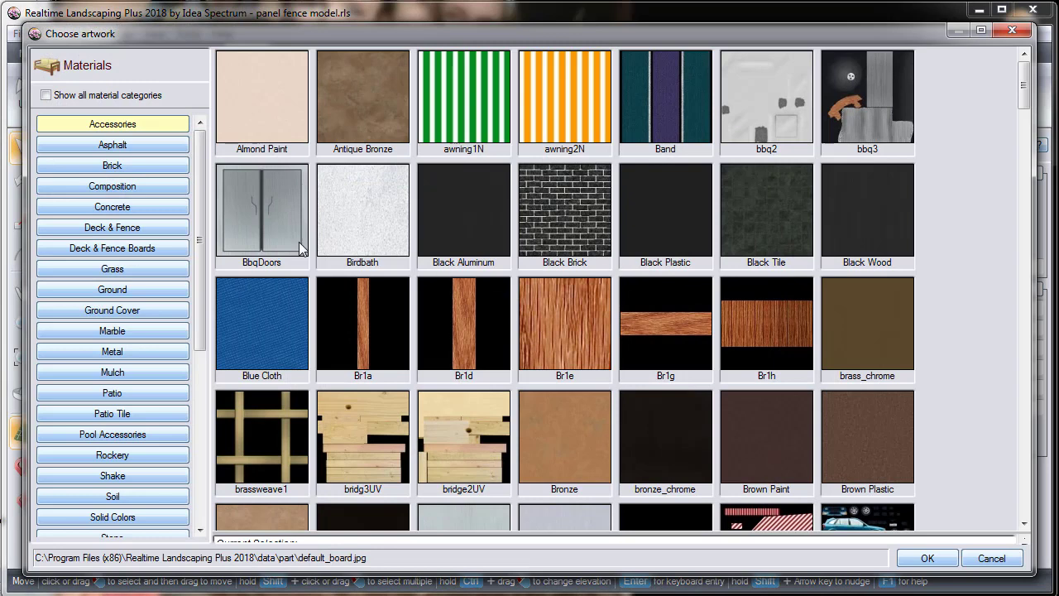
pyautogui.click(162, 234)
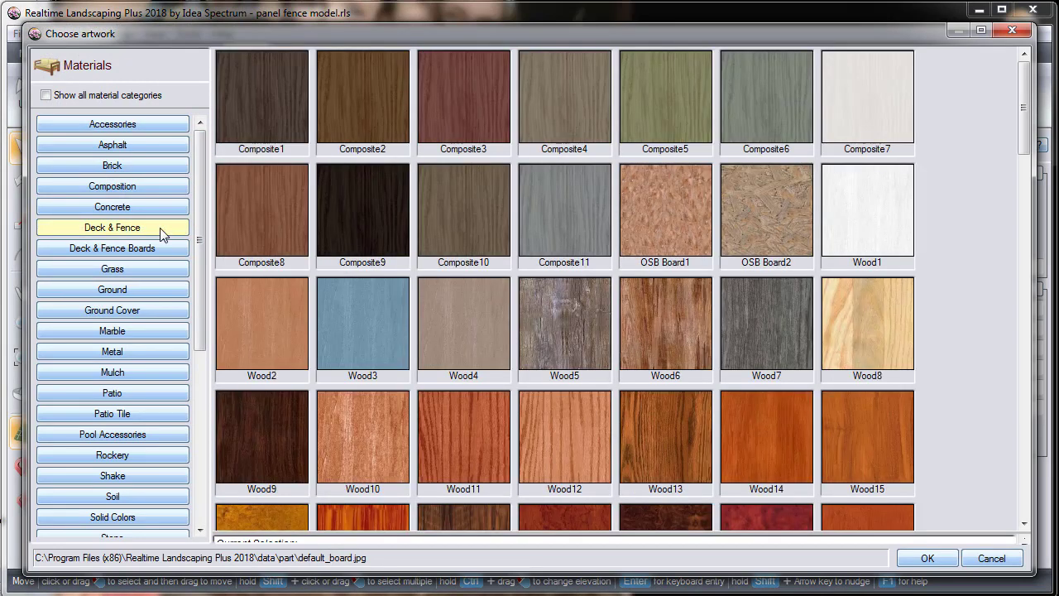
pyautogui.click(234, 221)
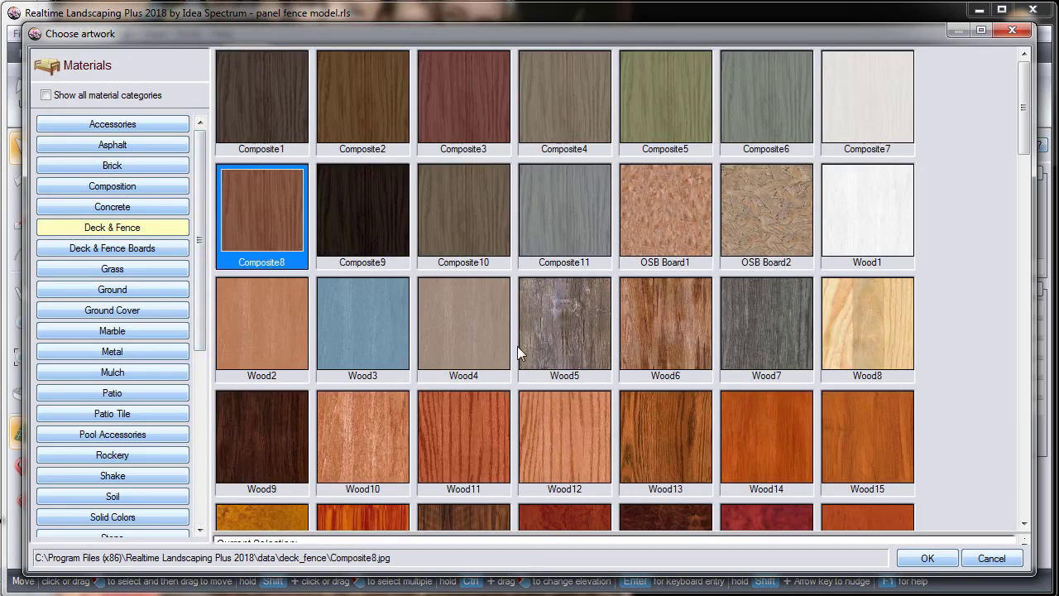
pyautogui.click(926, 558)
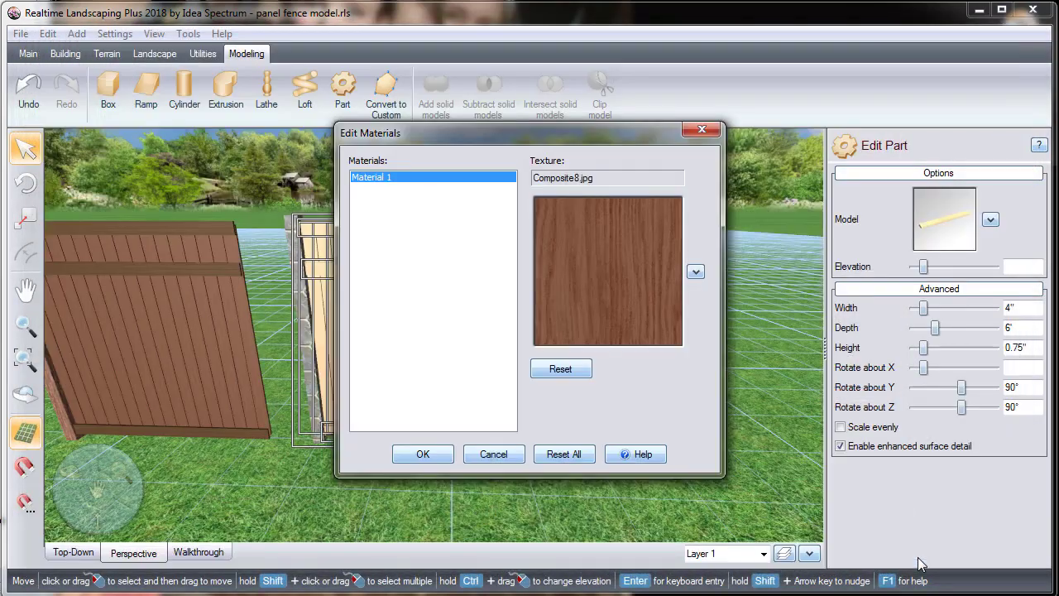
pyautogui.click(444, 458)
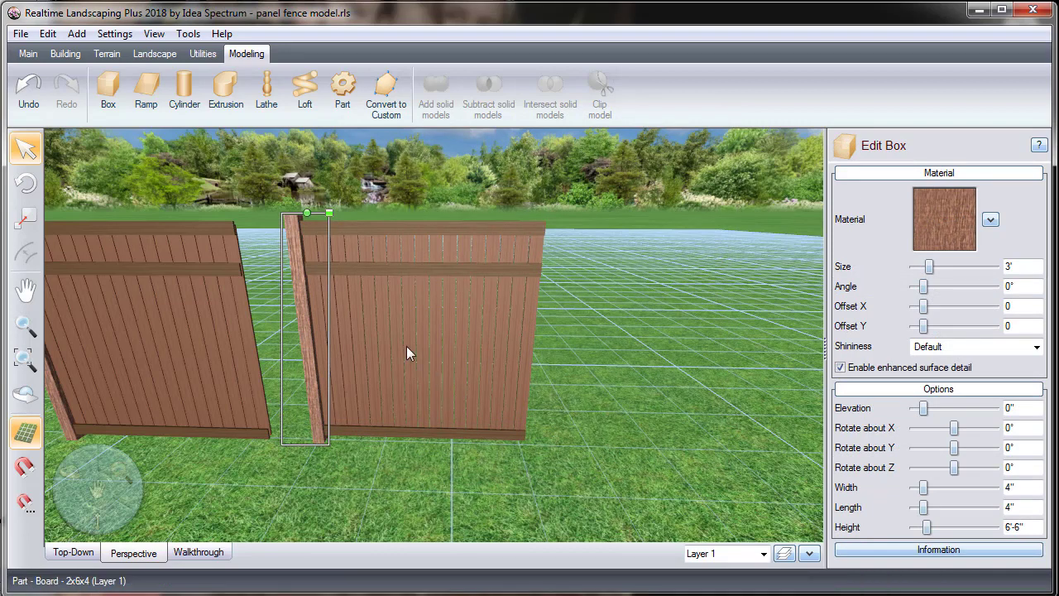
# Select the whole new panel with its post and start the Model Creation Wizard with Panel Fence as the object type.
pyautogui.moveTo(264, 192); pyautogui.dragTo(600, 489)
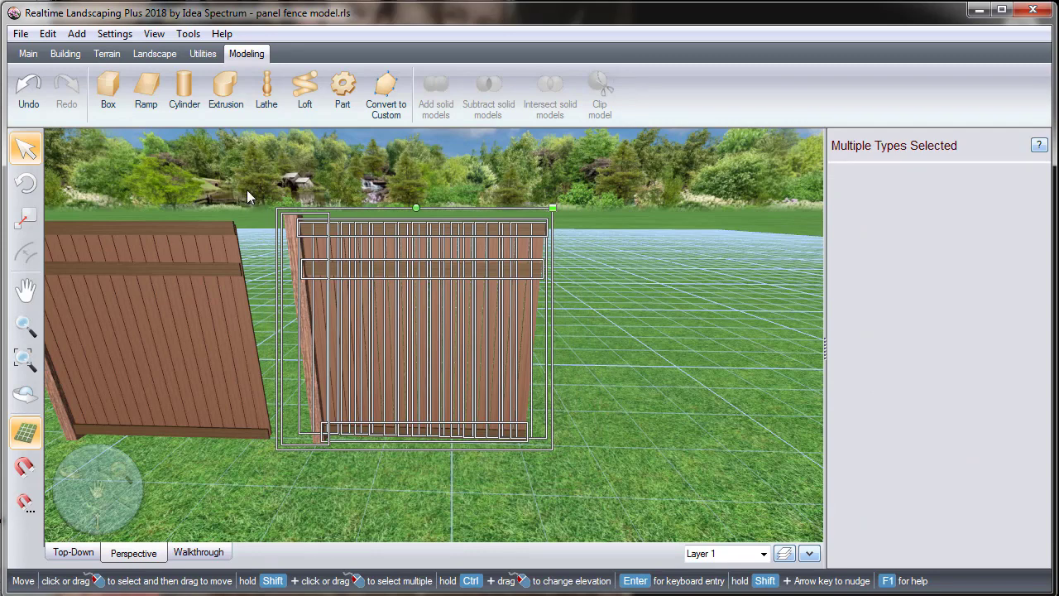
pyautogui.click(188, 34)
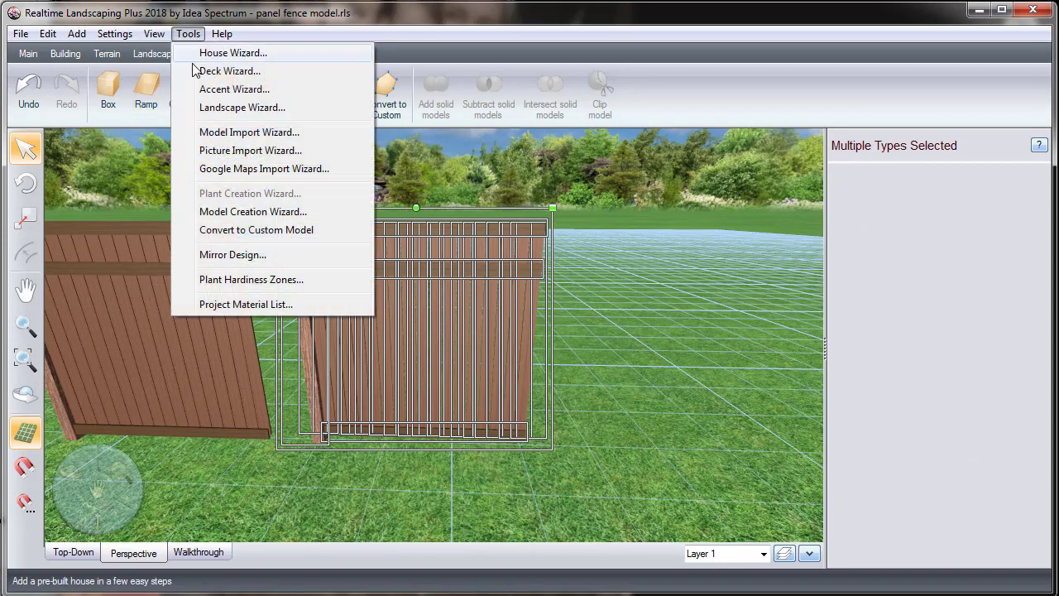
pyautogui.click(244, 211)
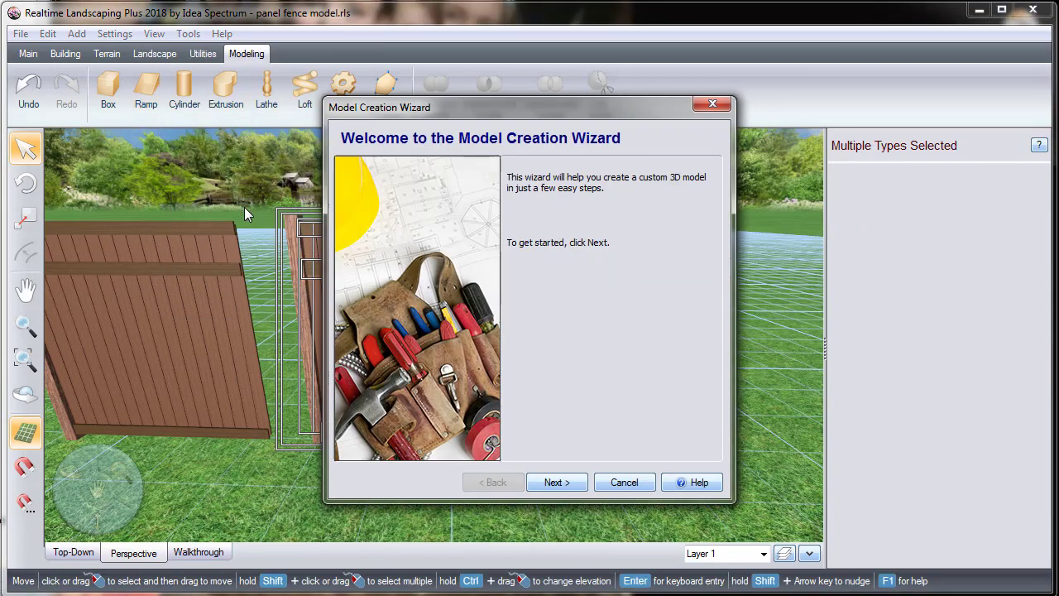
pyautogui.click(553, 483)
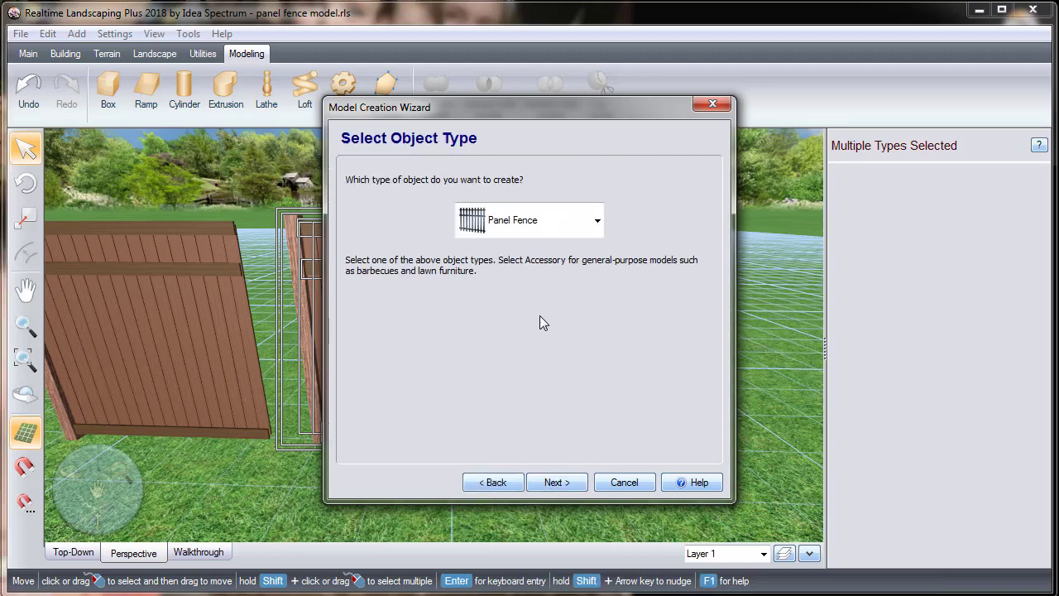
pyautogui.click(537, 220)
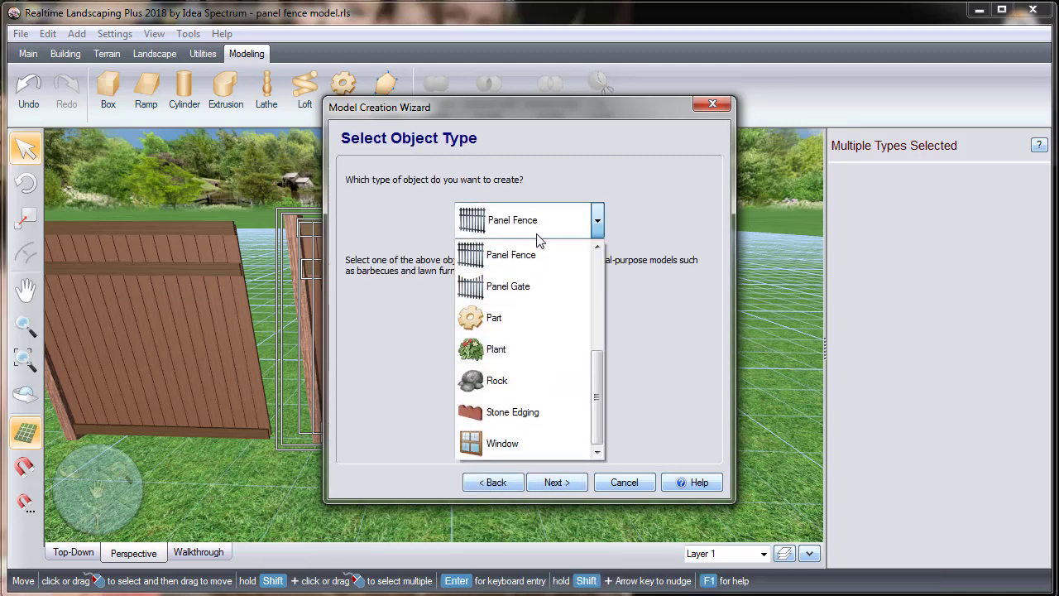
pyautogui.click(539, 255)
pyautogui.click(553, 484)
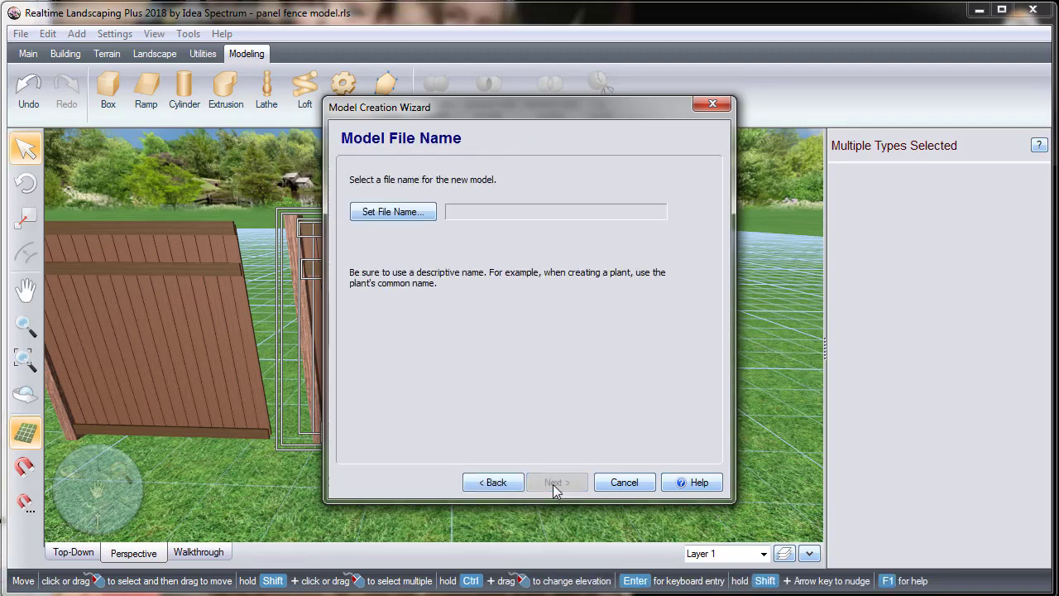
# Name the new model file "My panel fence" and finish the wizard.
pyautogui.click(407, 216)
pyautogui.write('My panel fence')
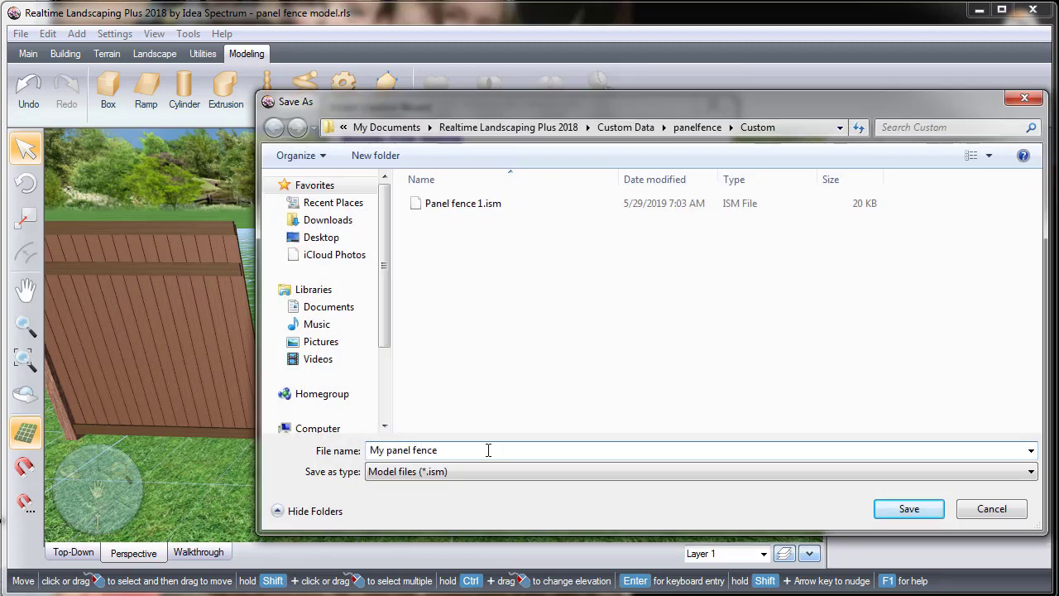
pyautogui.click(908, 508)
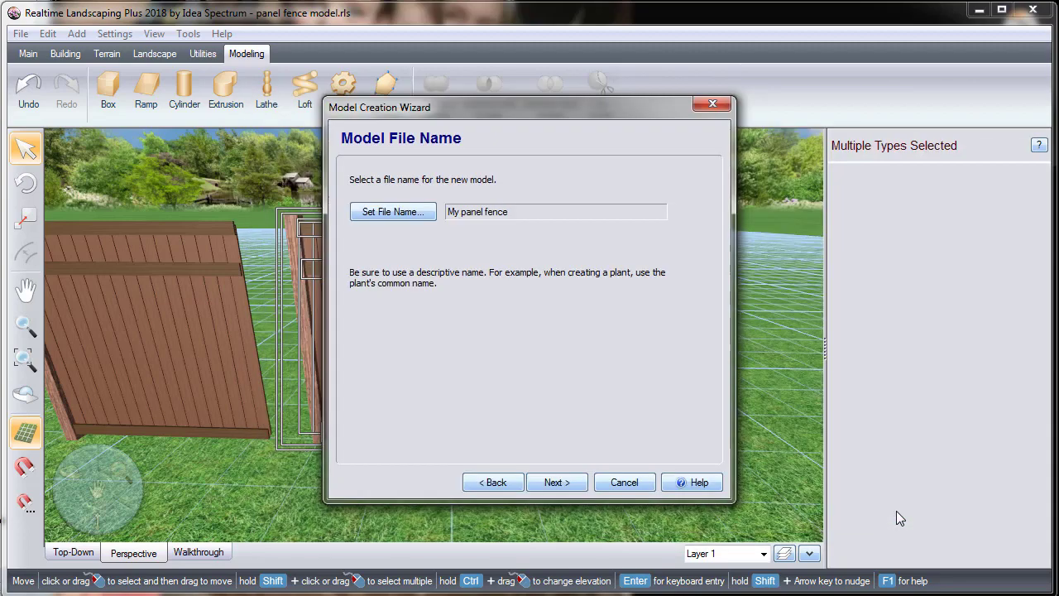
pyautogui.click(557, 482)
pyautogui.click(557, 482)
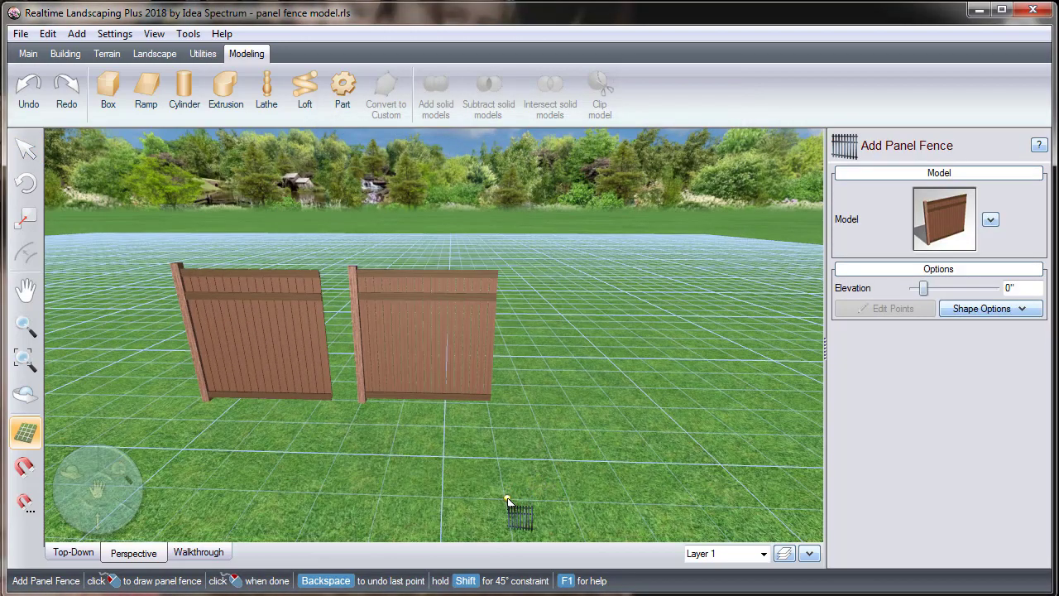
# Draw a 19' long run of the custom panel fence on the grass in front of the two single panels.
pyautogui.click(387, 500)
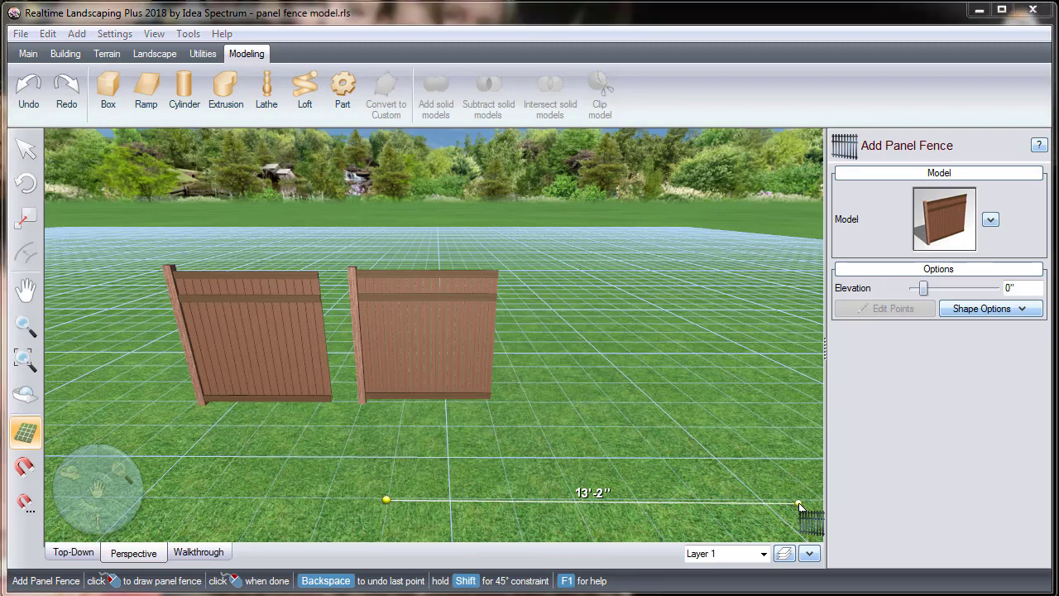
pyautogui.press('Tab')
pyautogui.write("19'")
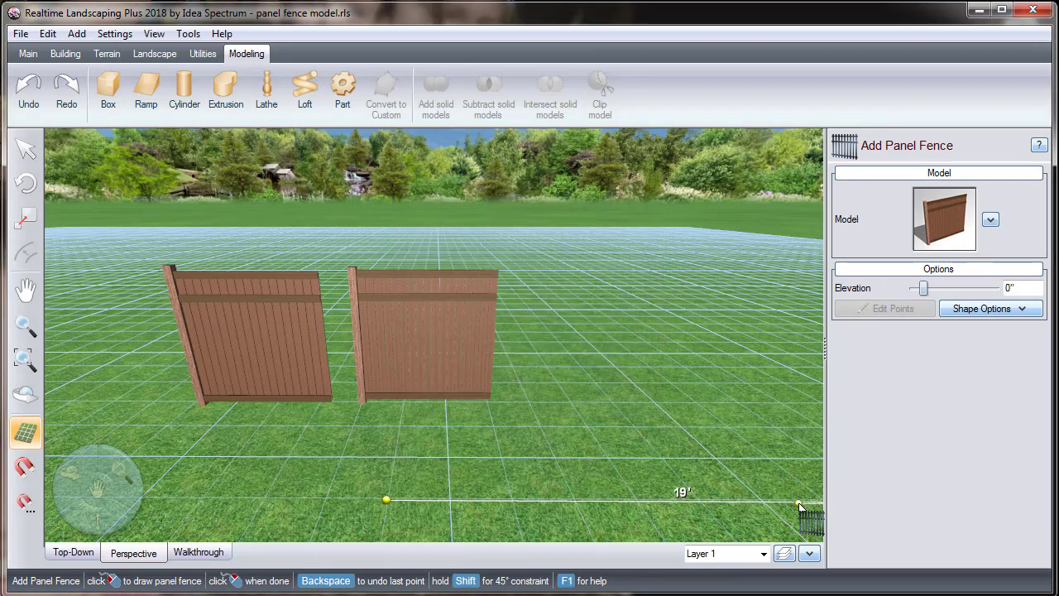
pyautogui.scroll(-2, 801, 507)
pyautogui.rightClick(746, 433)
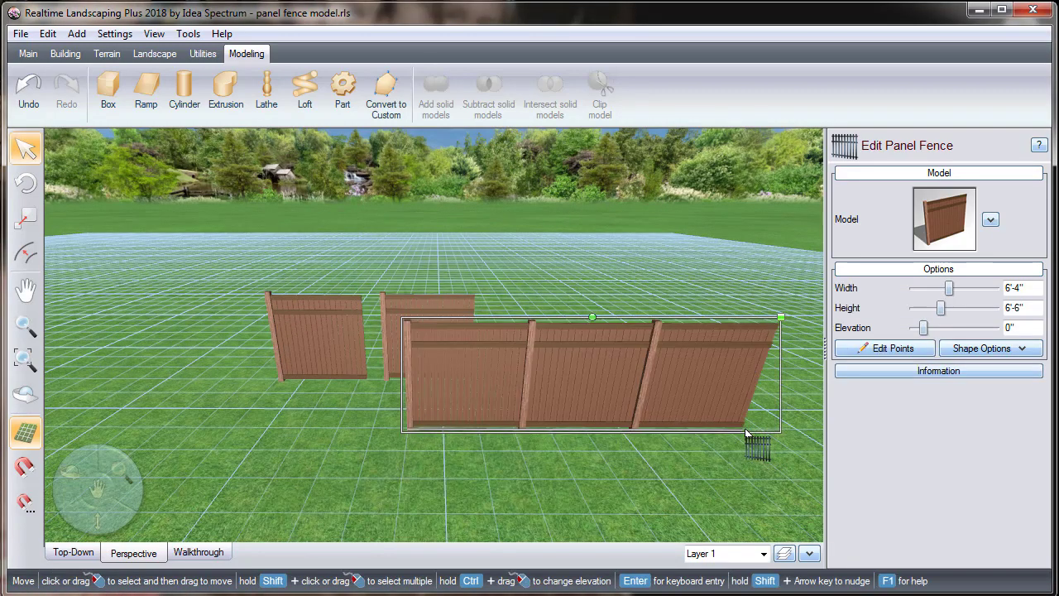
pyautogui.moveTo(746, 432); pyautogui.dragTo(738, 394, button='middle')
pyautogui.moveTo(413, 426); pyautogui.dragTo(421, 429, button='middle')
pyautogui.moveTo(374, 429); pyautogui.dragTo(610, 432, button='right')
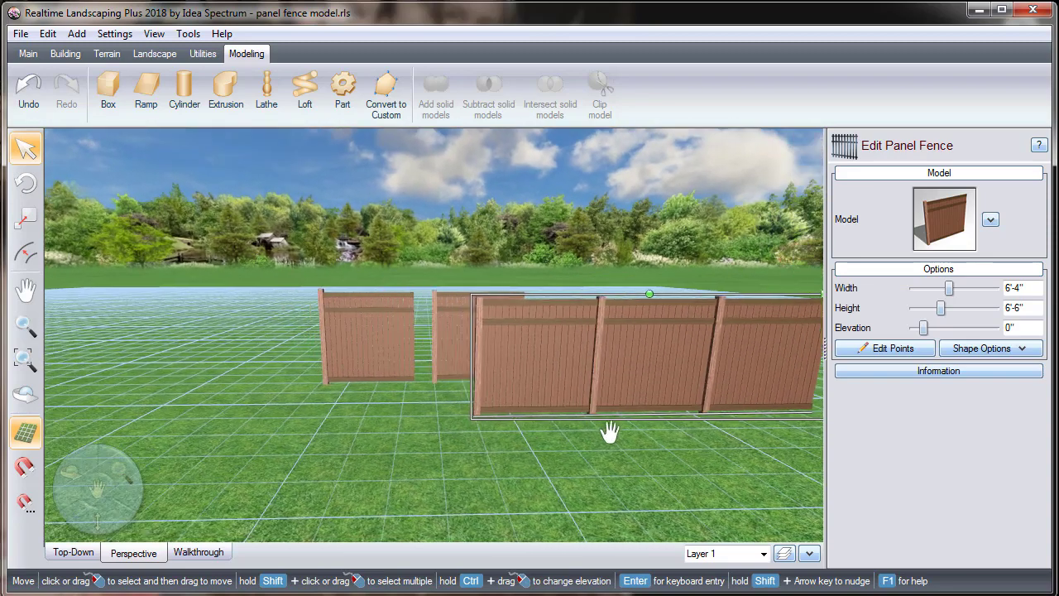
# Add a second run of the custom panel fence at a 180° angle with a distance of 19', beside the first run.
pyautogui.click(59, 54)
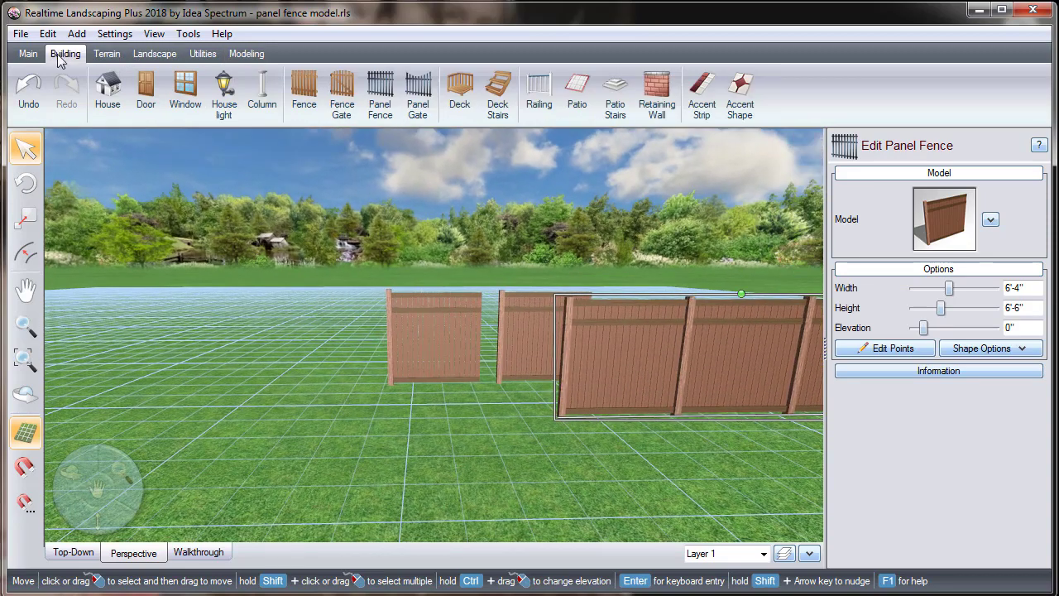
pyautogui.click(380, 91)
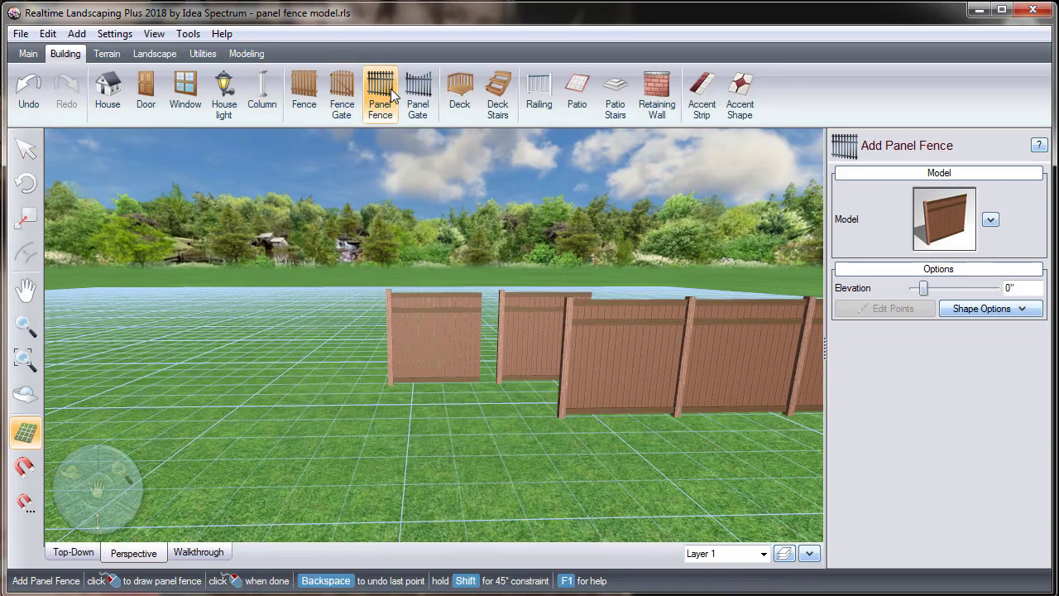
pyautogui.click(373, 421)
pyautogui.write('19')
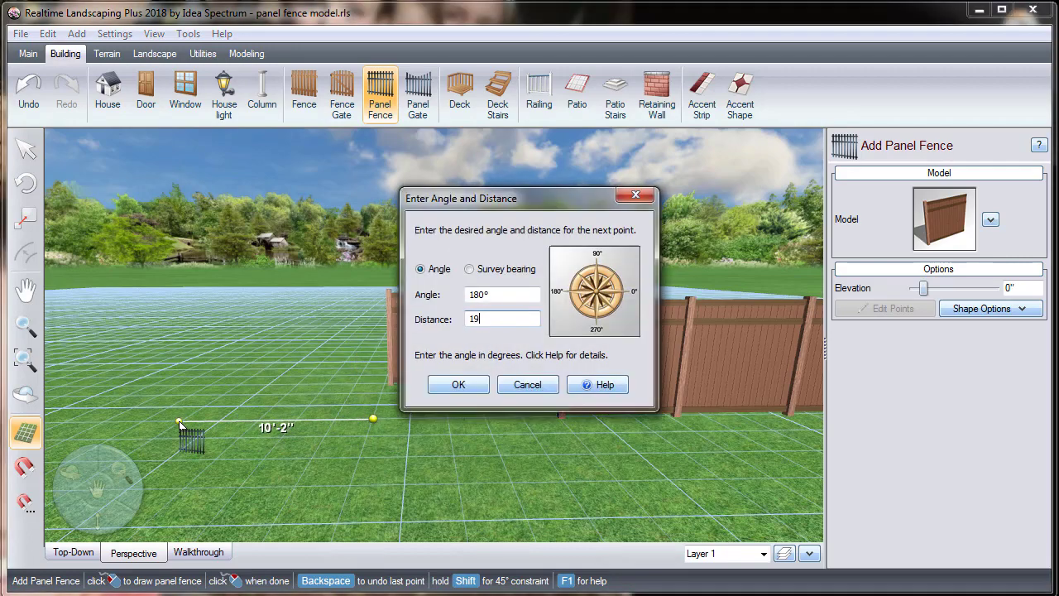
pyautogui.press('Return')
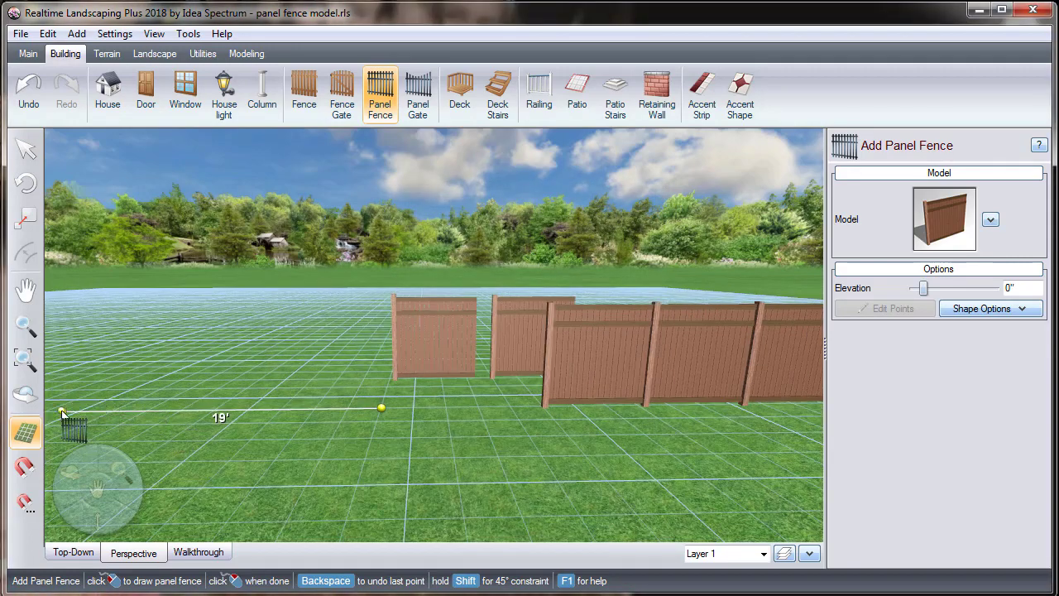
pyautogui.rightClick(62, 413)
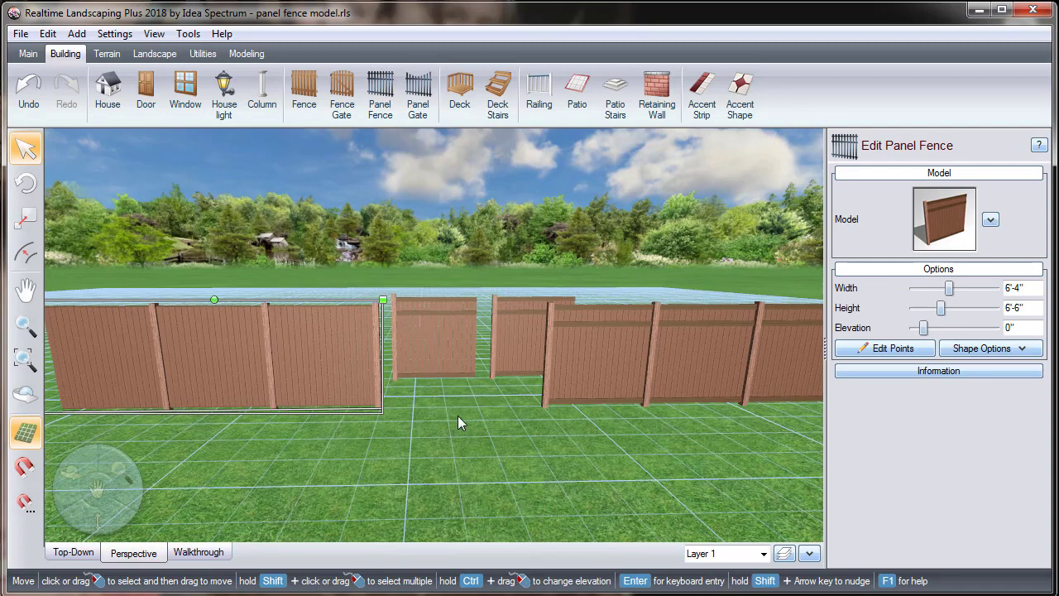
# Look up the saved My panel fence model in the Custom category of the panel fencing artwork.
pyautogui.click(922, 224)
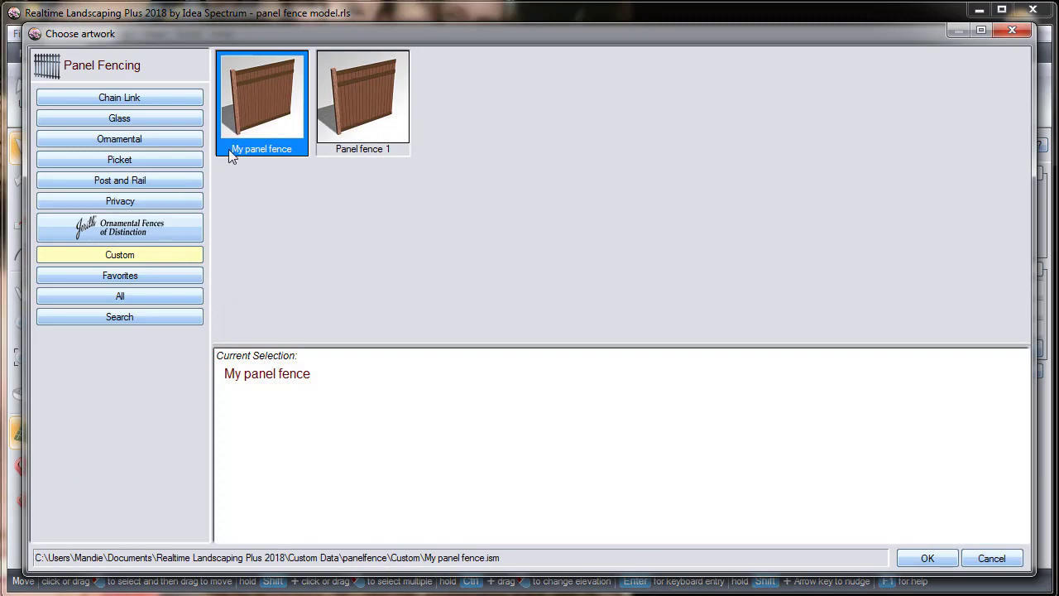
pyautogui.click(1000, 33)
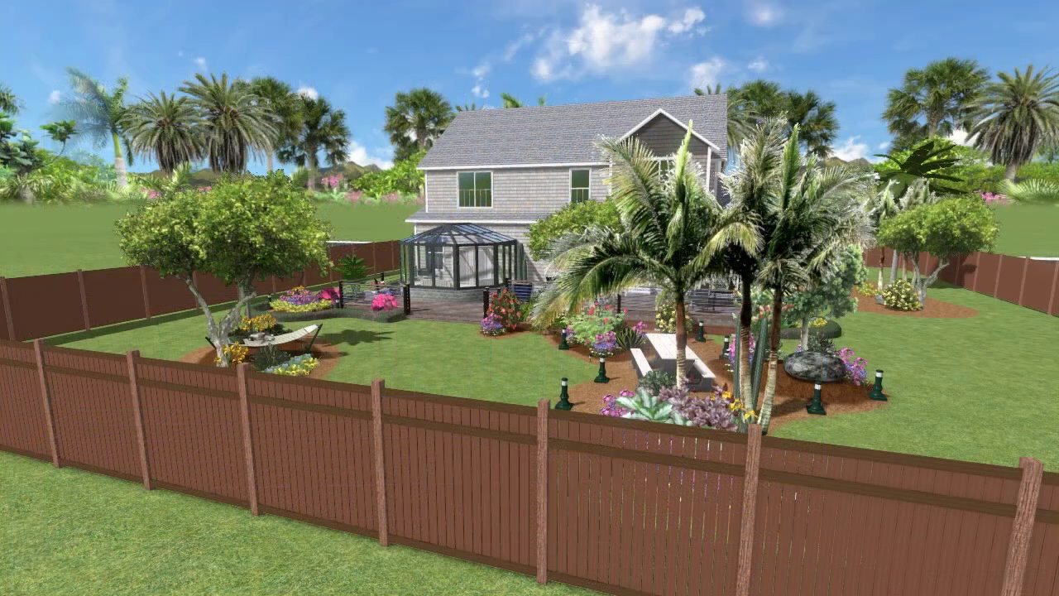